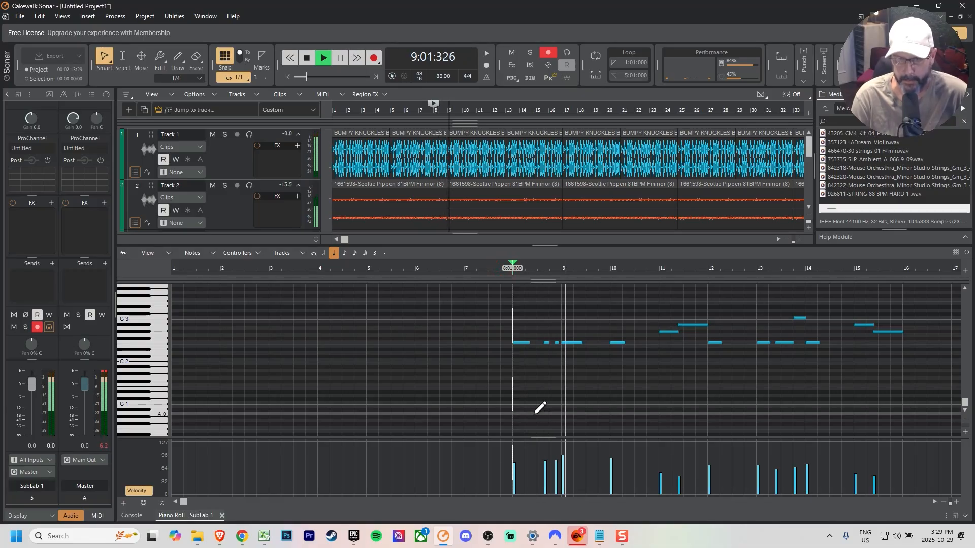
- Stop playback, turn snapping off, and lengthen the short F2 note before measure 9 to meet the next note
key("space")
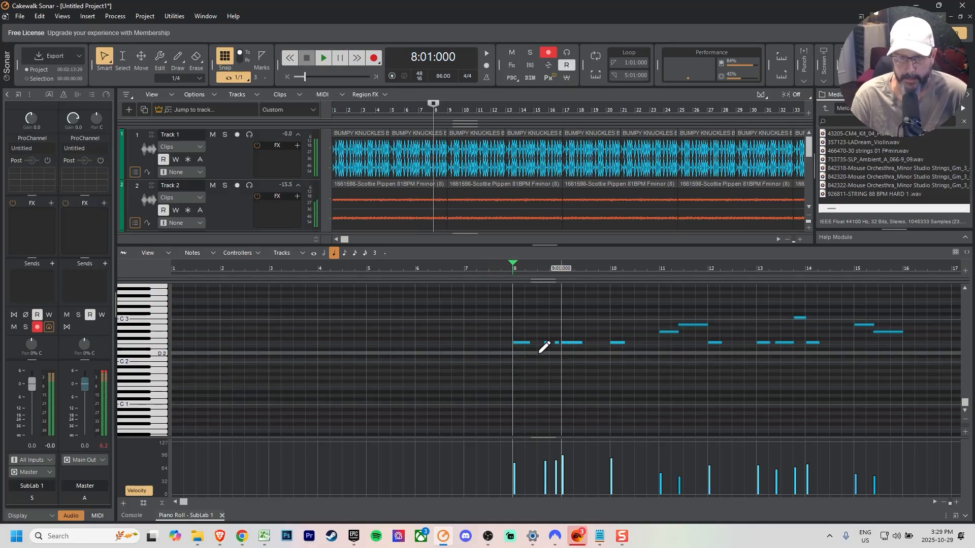
left_click(550, 270)
left_click(956, 502)
left_click(956, 503)
left_click(956, 502)
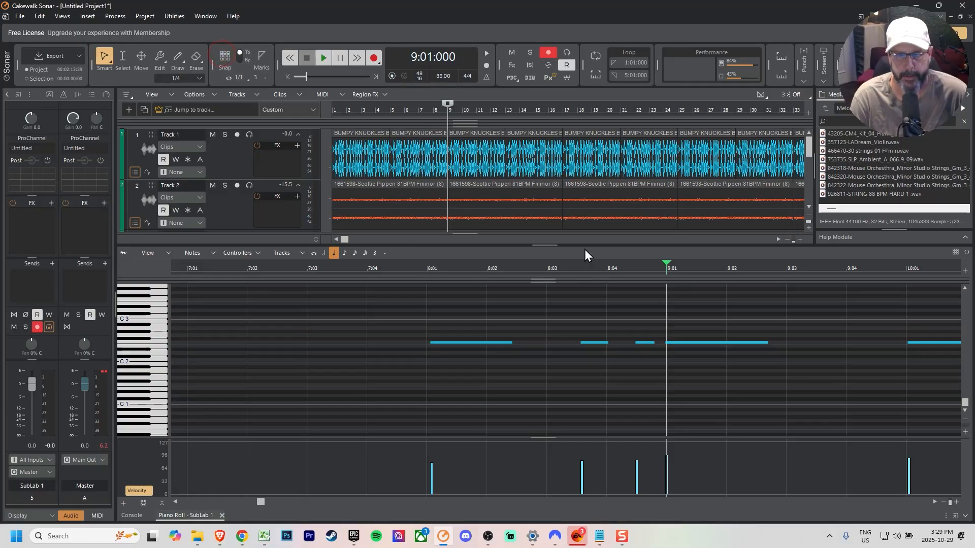
left_click_drag(654, 344, 662, 340)
- Play back from 7:04:721 and fine-tune the end of the note just before measure 9
left_click(412, 272)
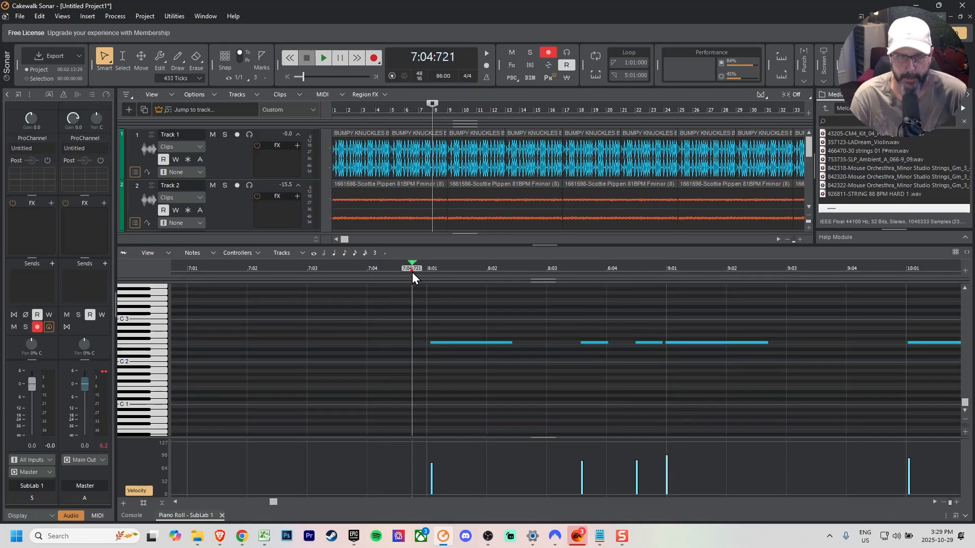
key("space")
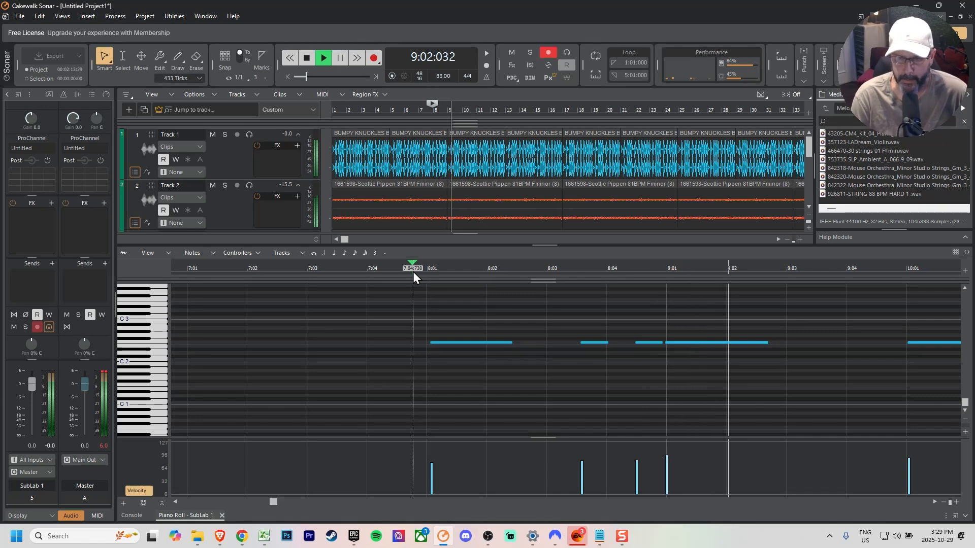
key("space")
left_click_drag(663, 343, 664, 344)
key("space")
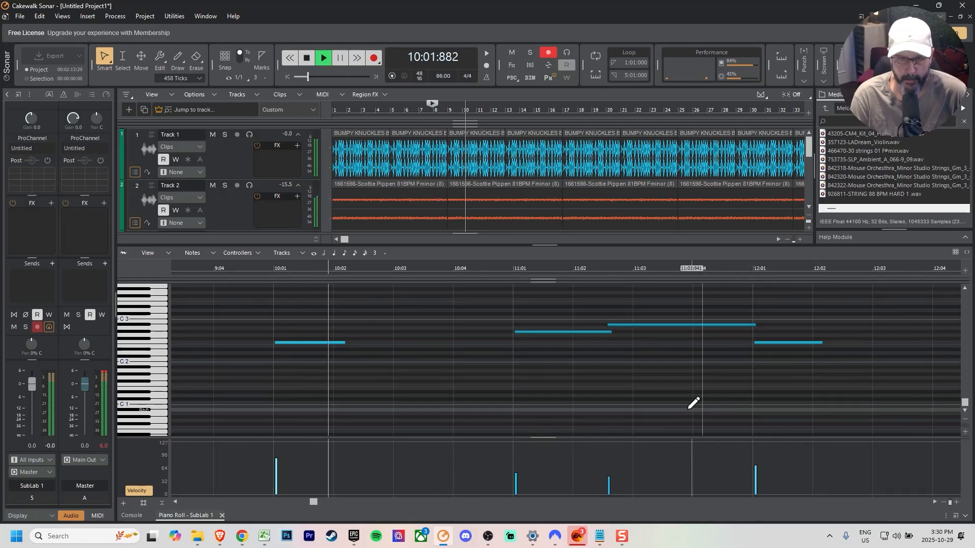
key("space")
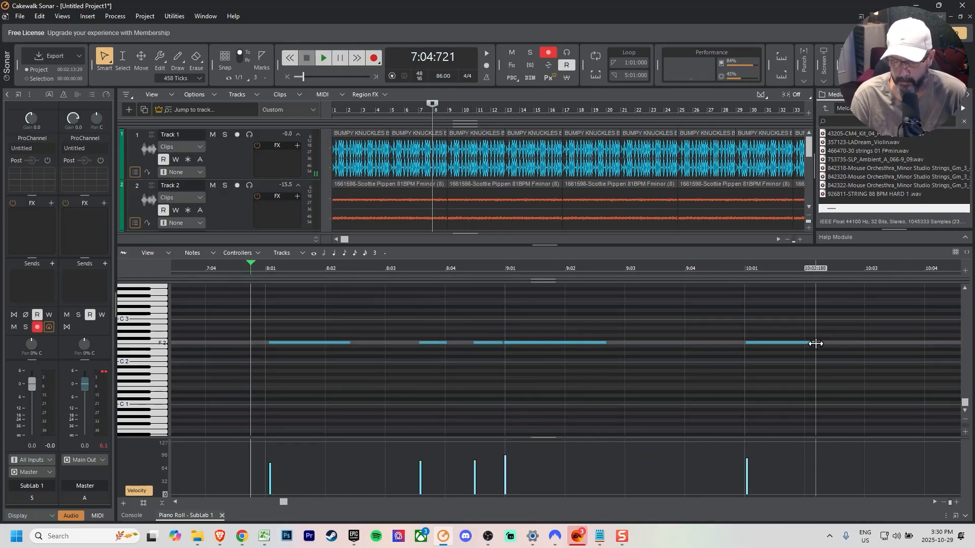
- Lengthen the measure 10 note to 1809 ticks, checking it with playback from 9:04:221
left_click_drag(815, 344, 829, 343)
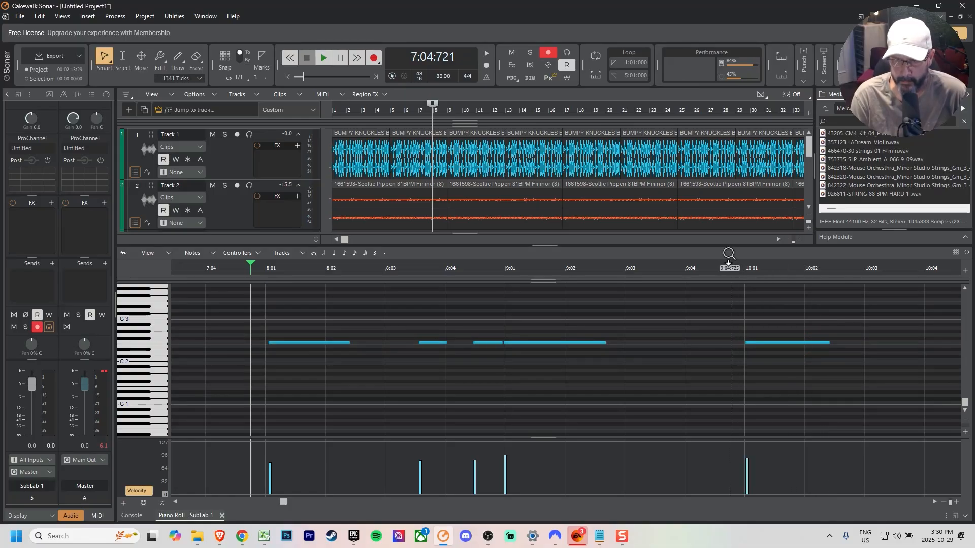
left_click(698, 269)
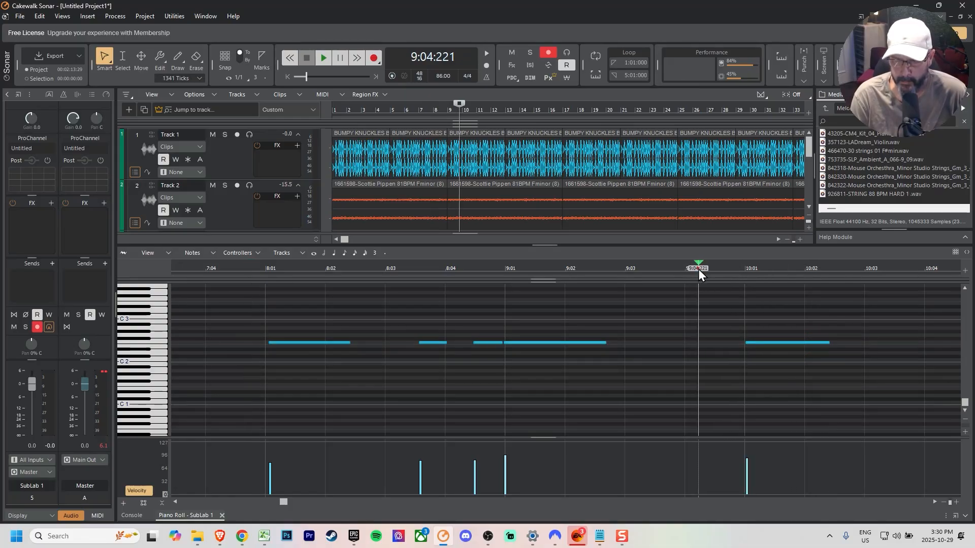
key("space")
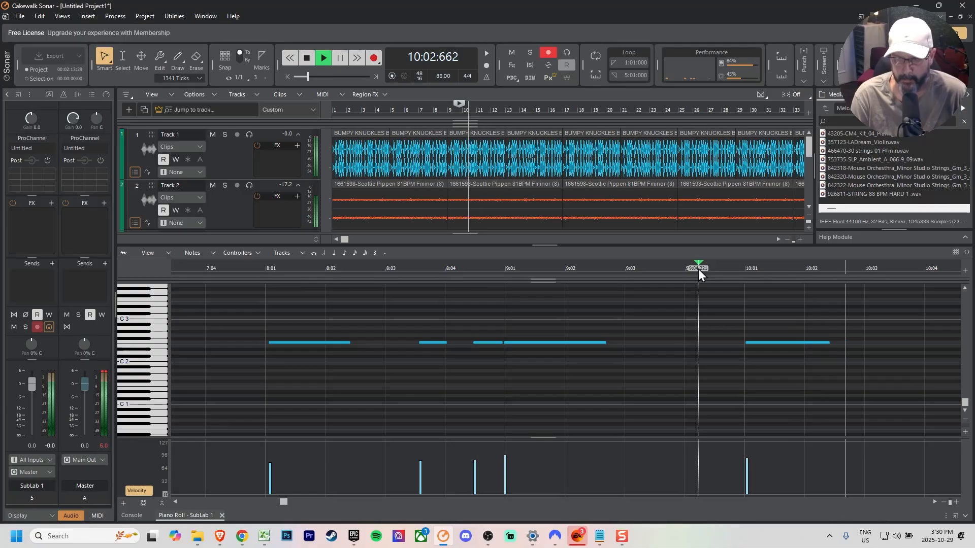
key("space")
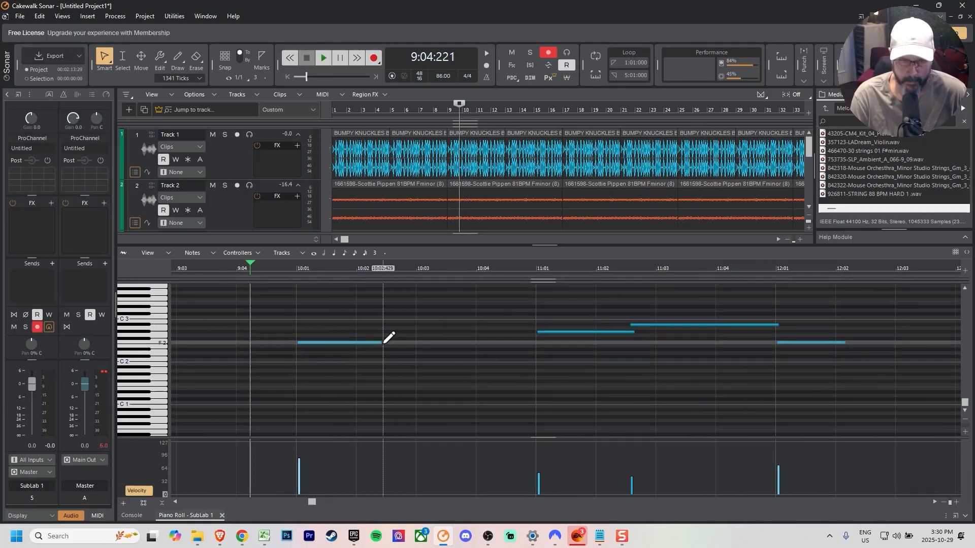
left_click_drag(385, 343, 409, 342)
key("space")
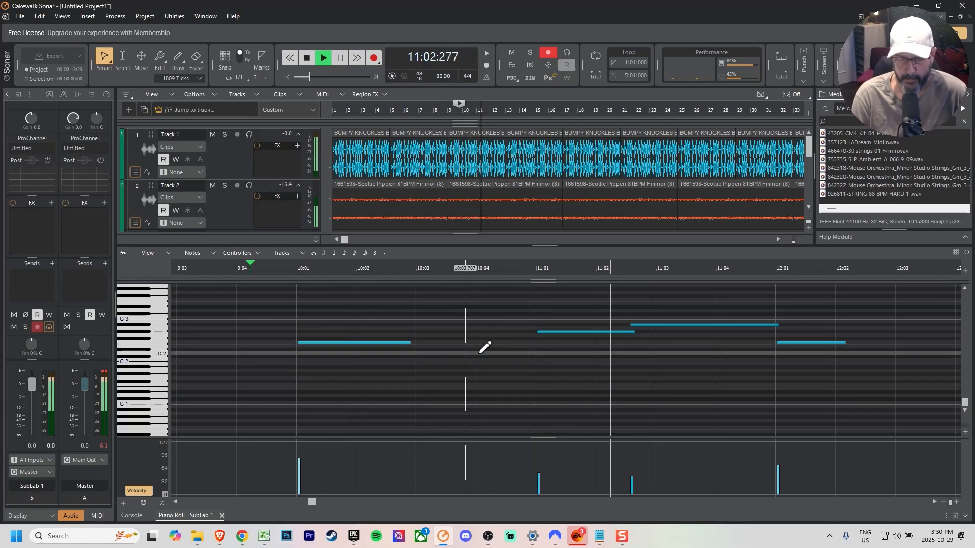
key("space")
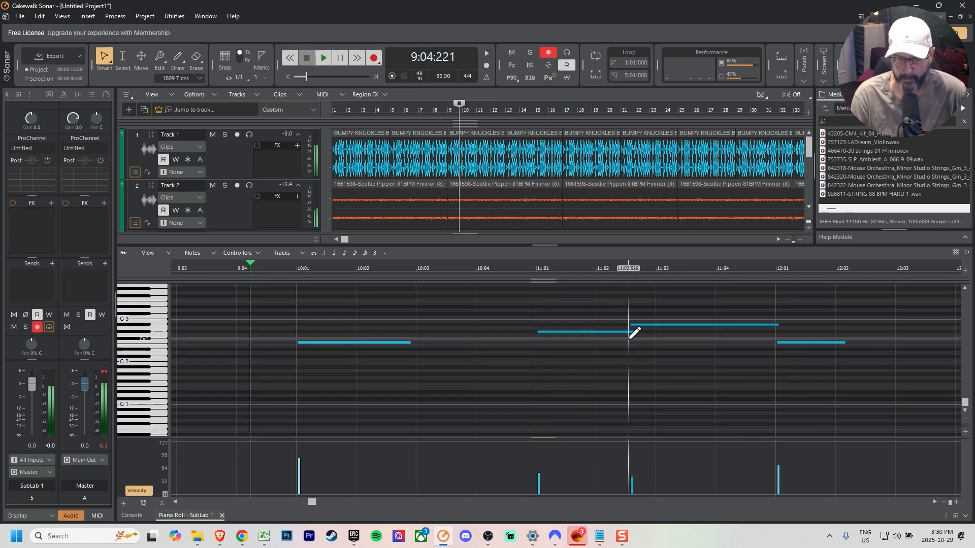
- Shorten the first measure 11 note to 1479 ticks and lengthen the first measure 13 note to 1394 ticks
left_click_drag(633, 332, 630, 333)
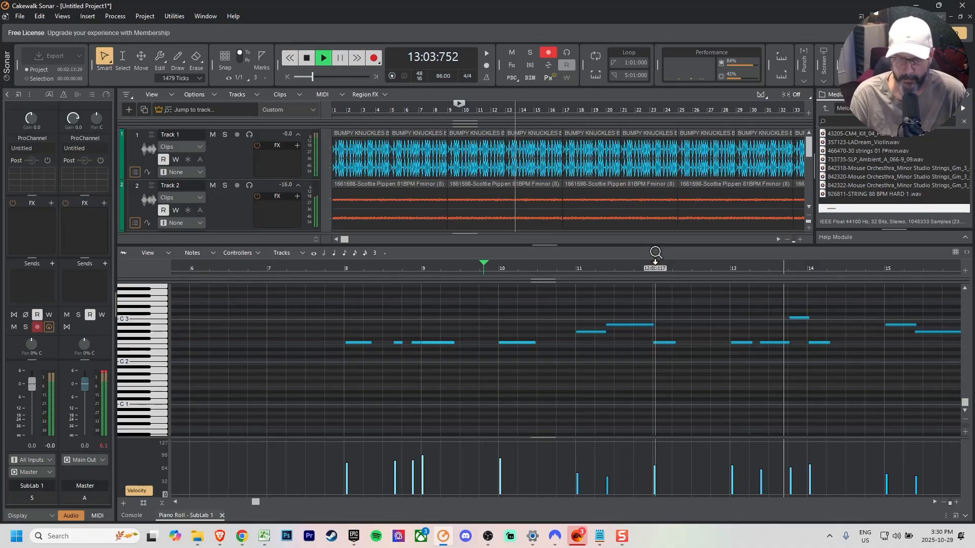
key("space")
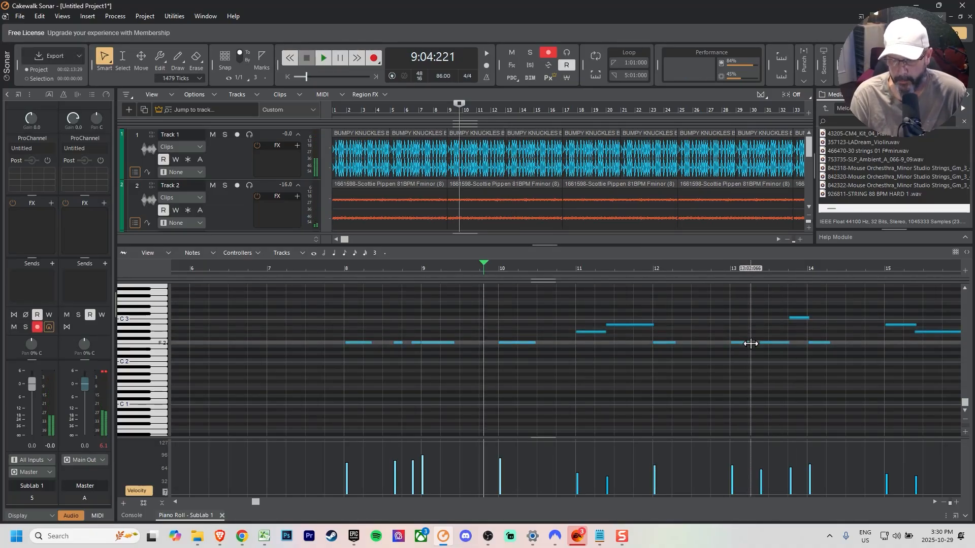
left_click(724, 267)
key("space")
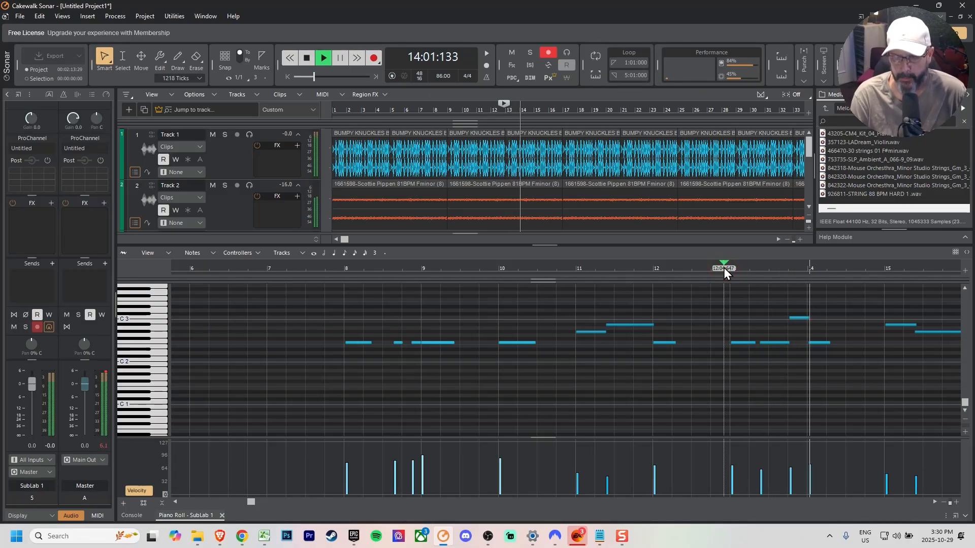
key("space")
left_click(649, 268)
left_click_drag(757, 340, 797, 353)
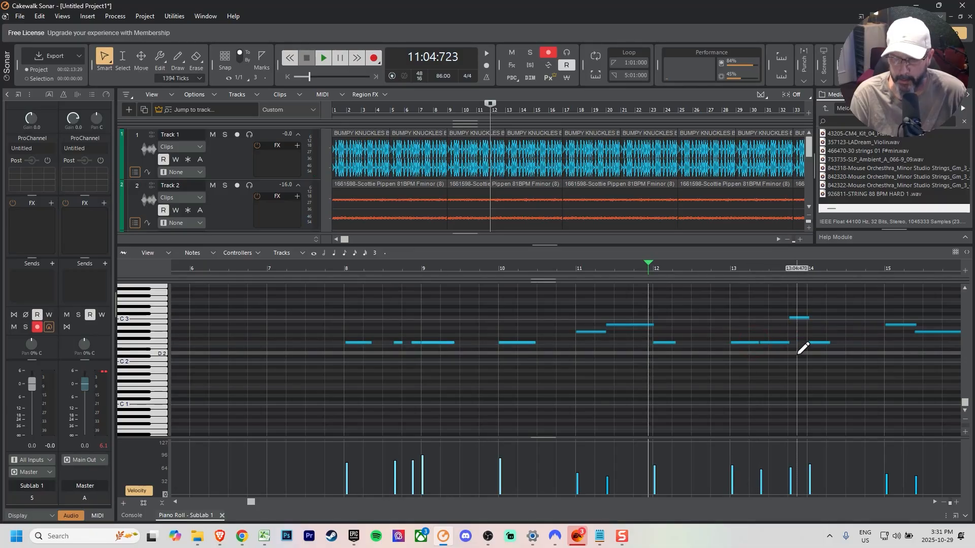
- Play back the rest of the bass line from 11:04:723 and move the playback start to 14:01:420
key("space")
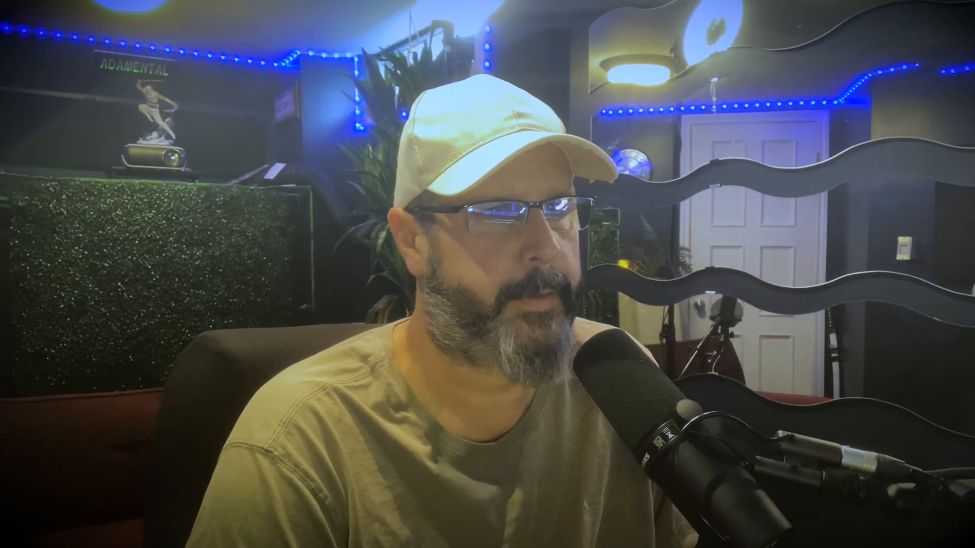
key("space")
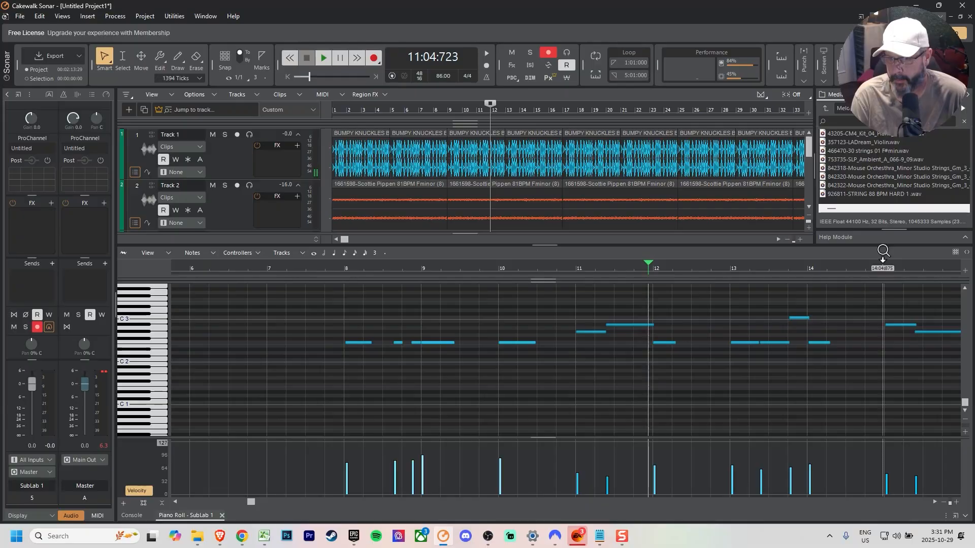
key("space")
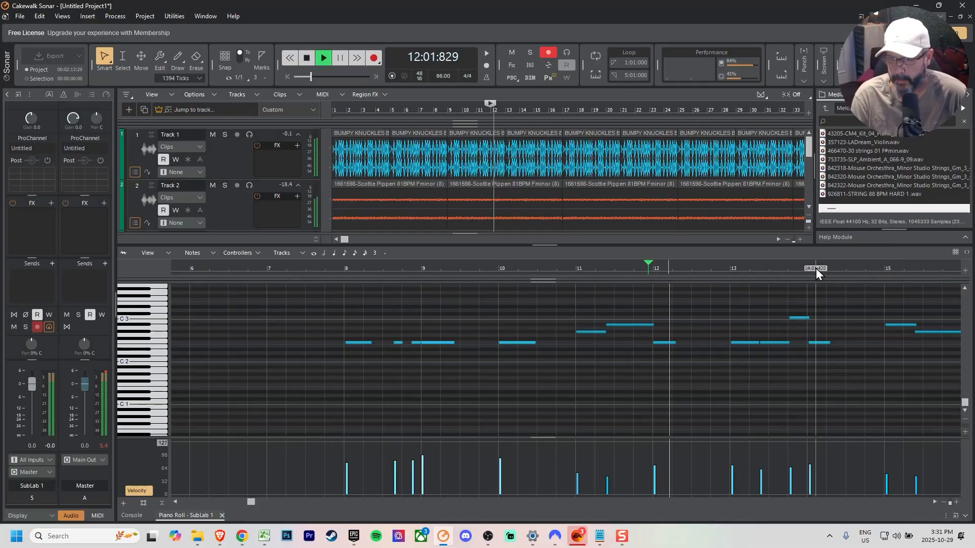
left_click(816, 268)
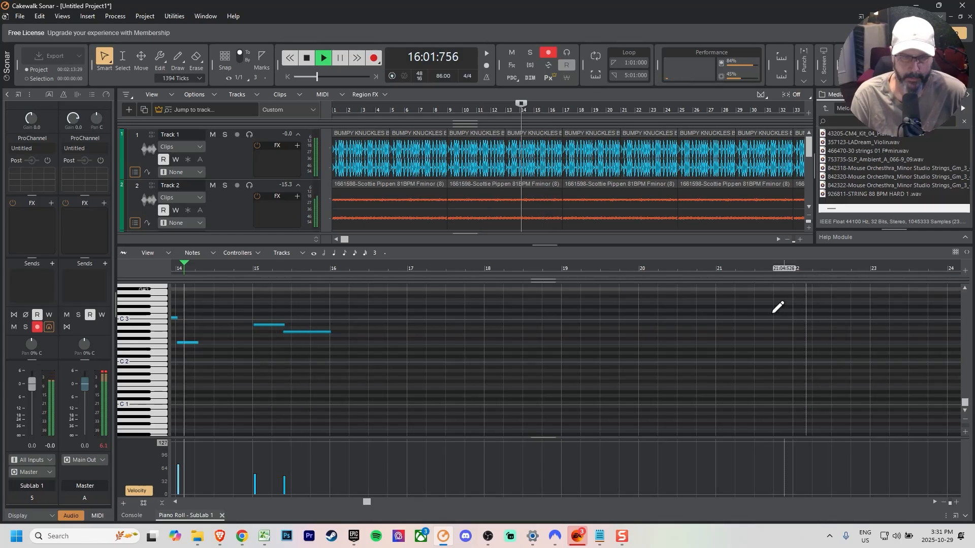
key("space")
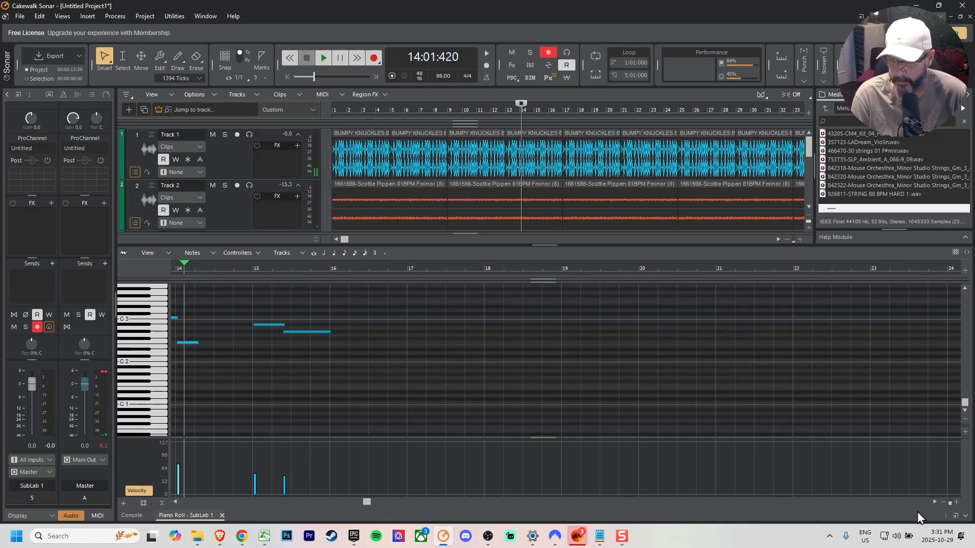
- Select the F2 notes from measure 8 to 14 and even out their velocities with a level line
left_click(945, 503)
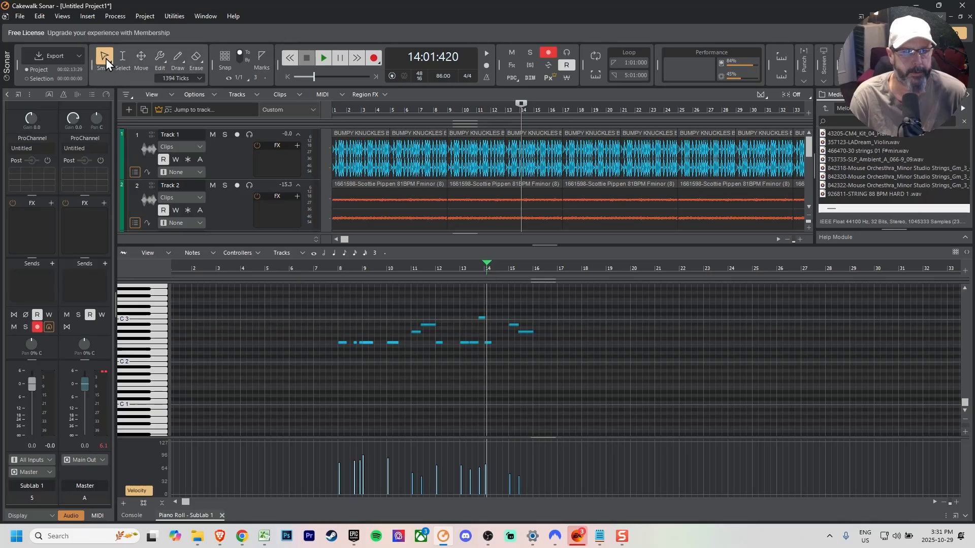
left_click(124, 59)
left_click_drag(305, 331, 499, 349)
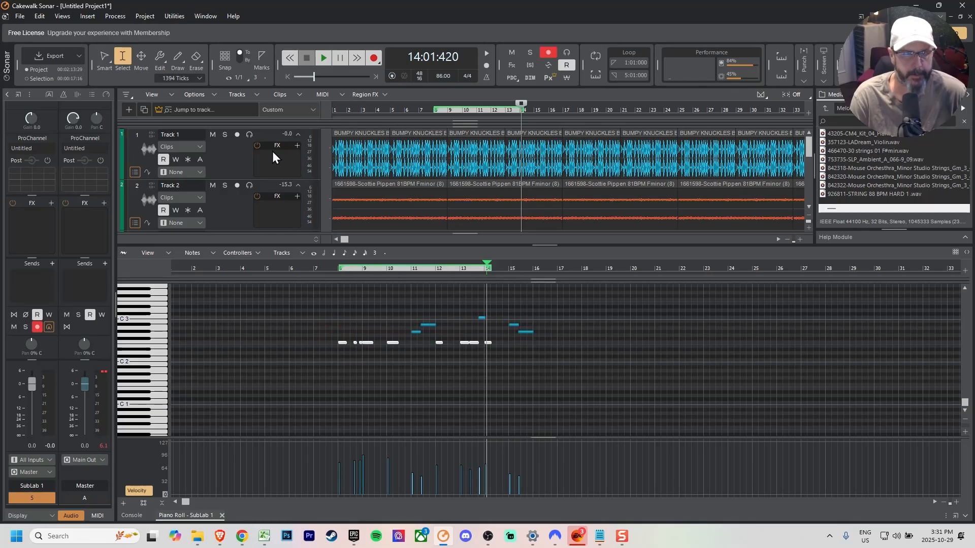
left_click(184, 64)
left_click(192, 94)
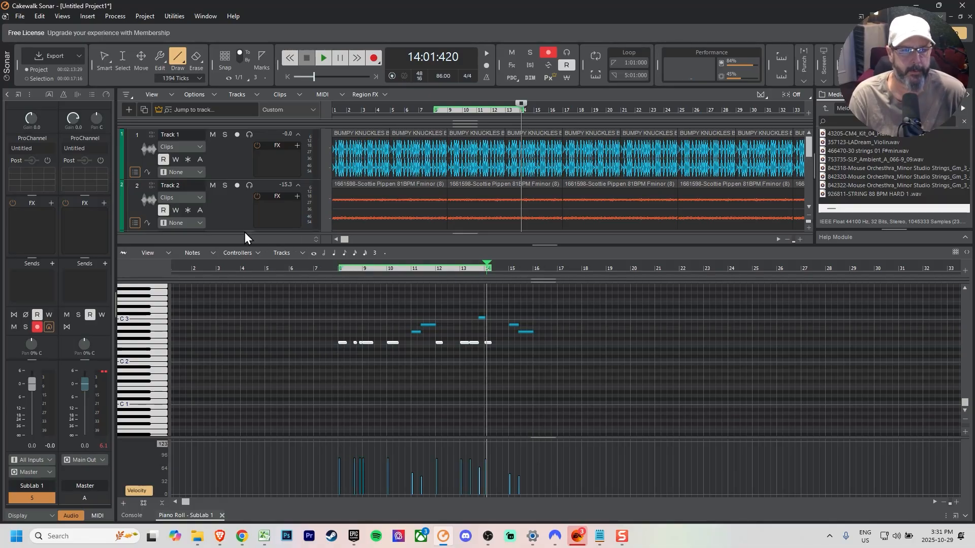
- Enlarge the track area, select the Record 2 clip on the SubLab 1 track, and audition it from 7:02:532
left_click(104, 57)
left_click_drag(490, 249, 489, 318)
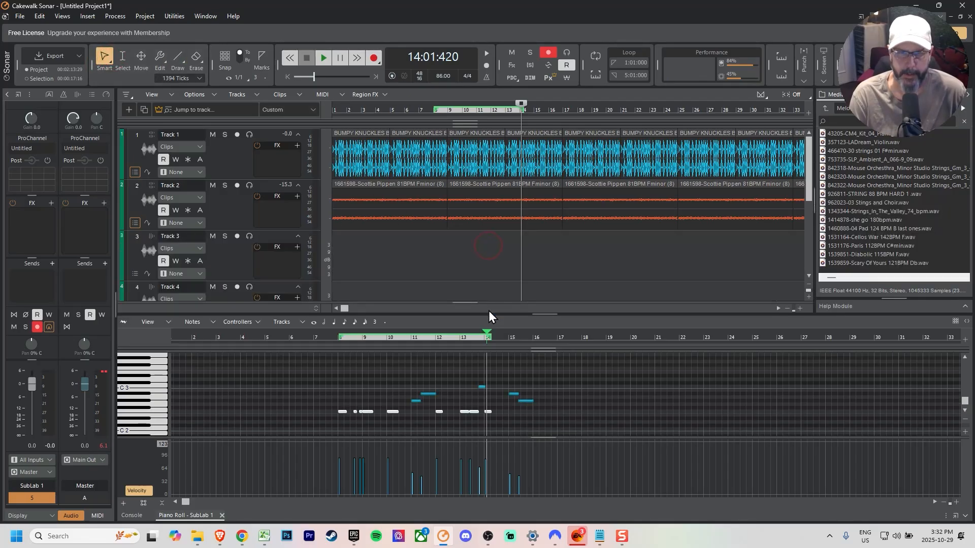
scroll(493, 213, "down", 3)
left_click(493, 196)
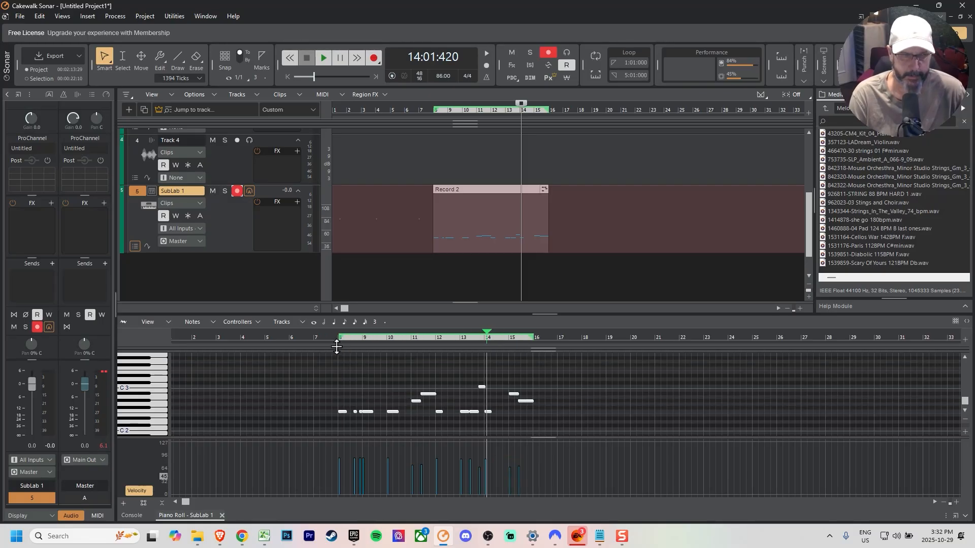
left_click(323, 337)
key("space")
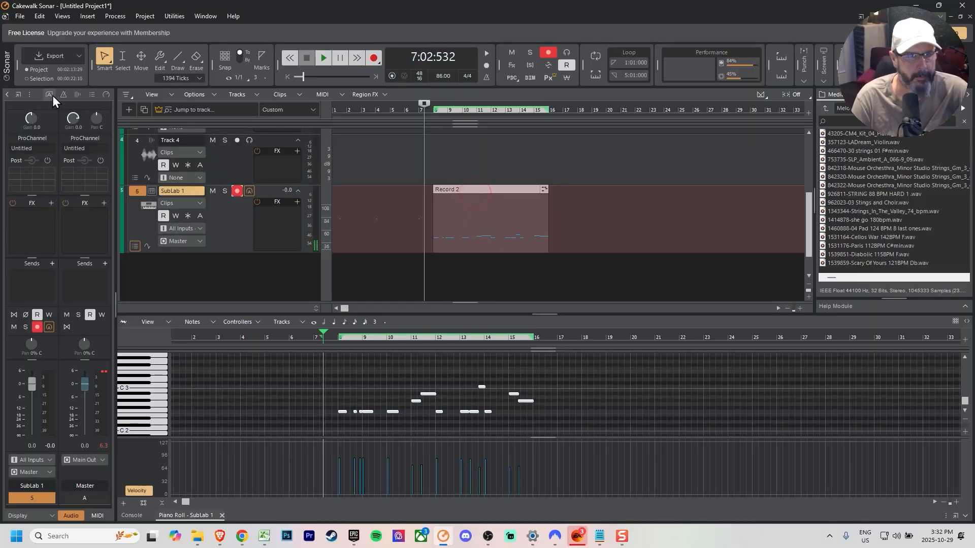
- Rename the SubLab 1 track to Bass and set its color to blue
left_click(92, 94)
left_click(85, 114)
type("Bass")
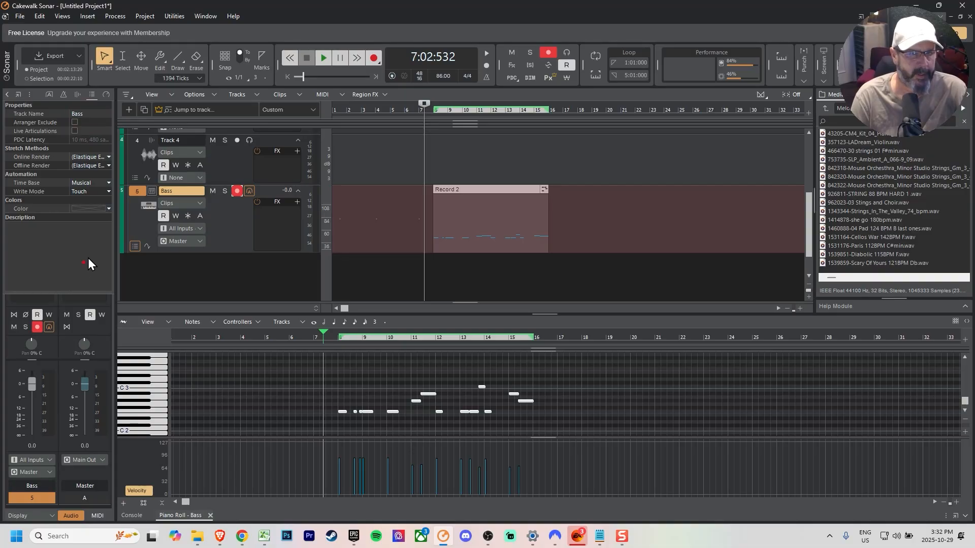
left_click(125, 218)
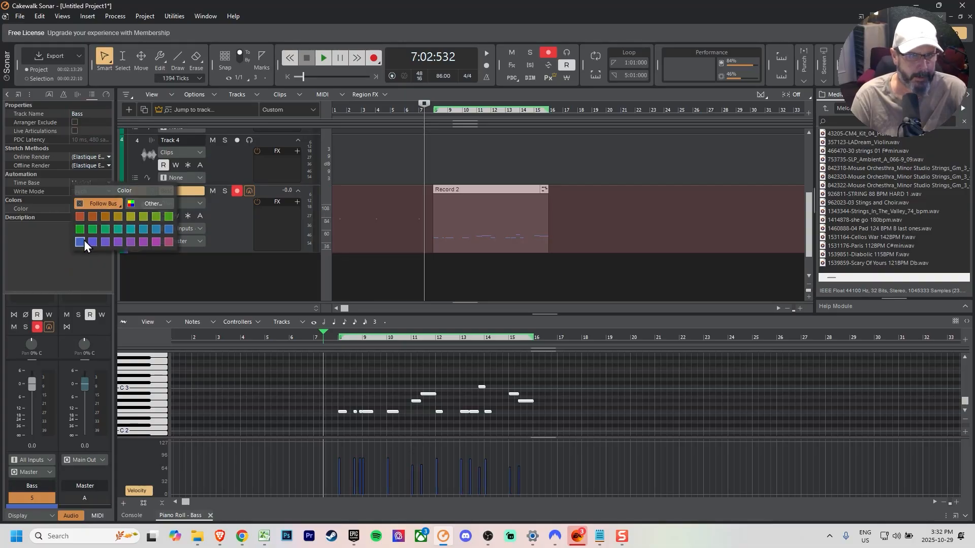
left_click(84, 239)
- Rename the Record 2 clip to Bass and briefly play it back
left_click(479, 195)
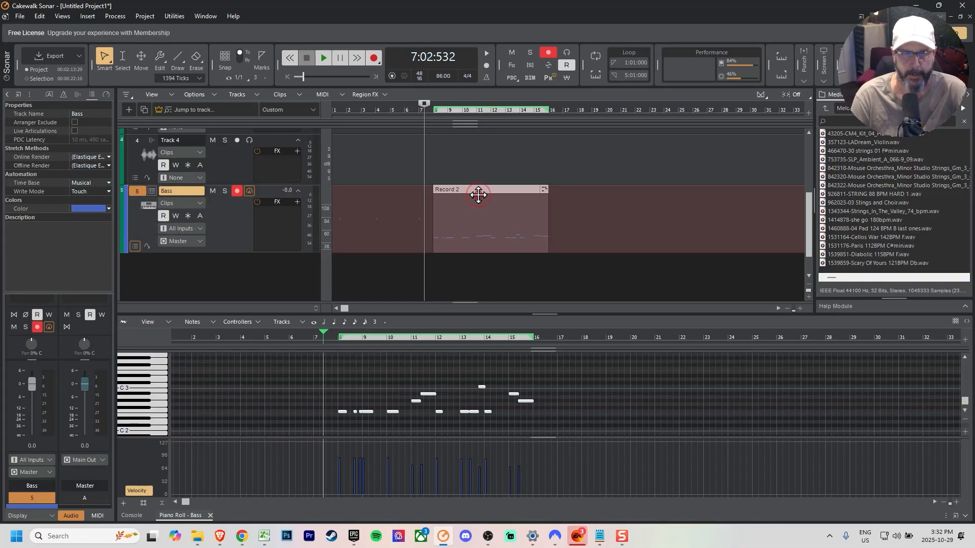
left_click(78, 94)
key("Return")
key("space")
key("space")
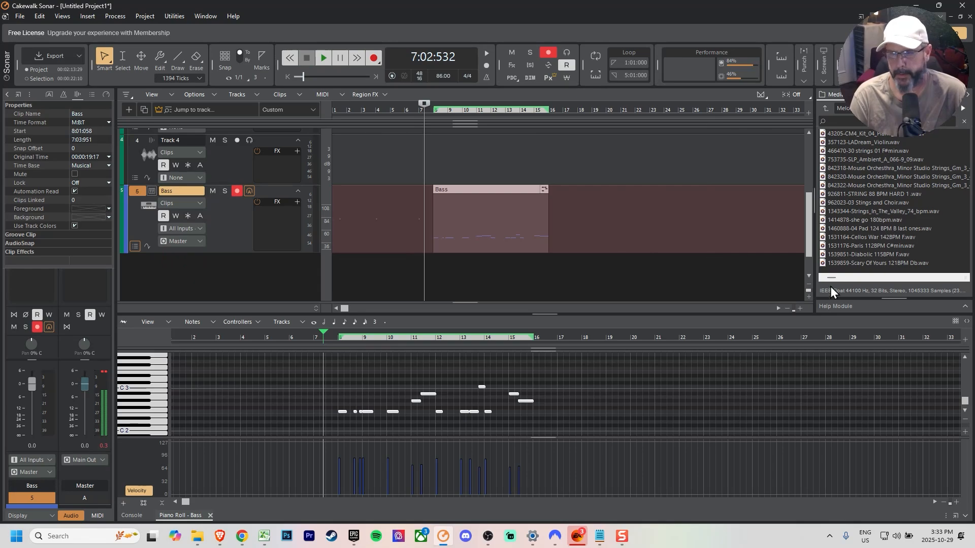
- Fit all tracks in view, select the clips on every track, and turn on snapping at 1/1
left_click(788, 308)
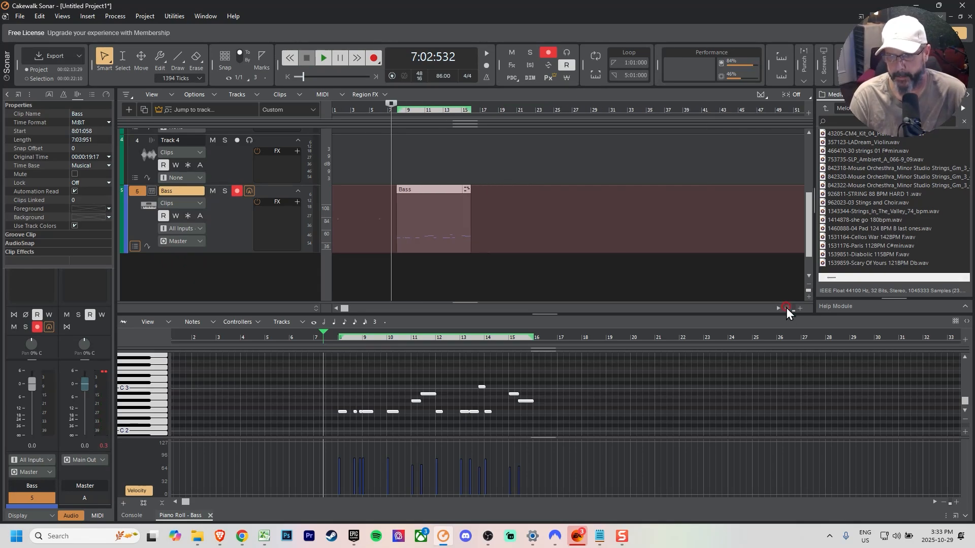
left_click(808, 283)
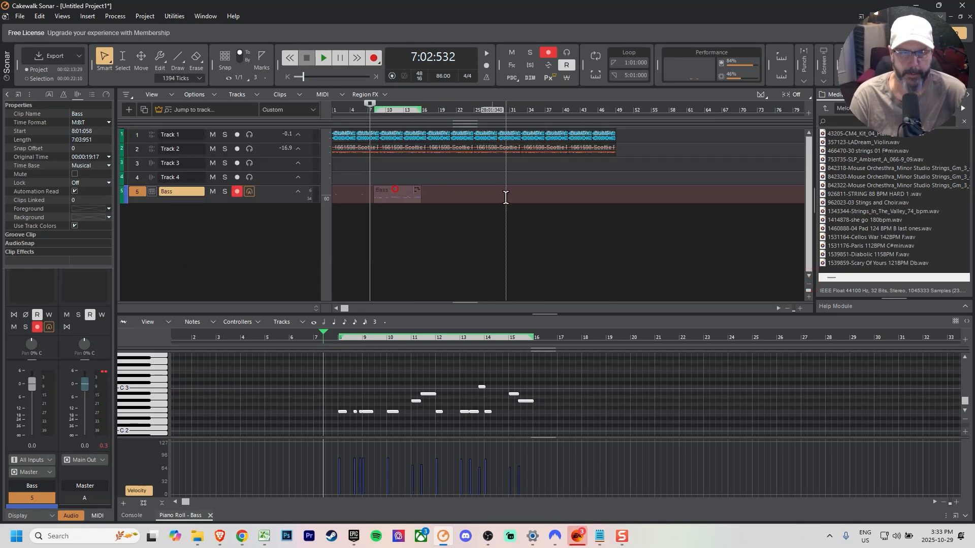
left_click(662, 198)
left_click_drag(632, 186, 251, 84)
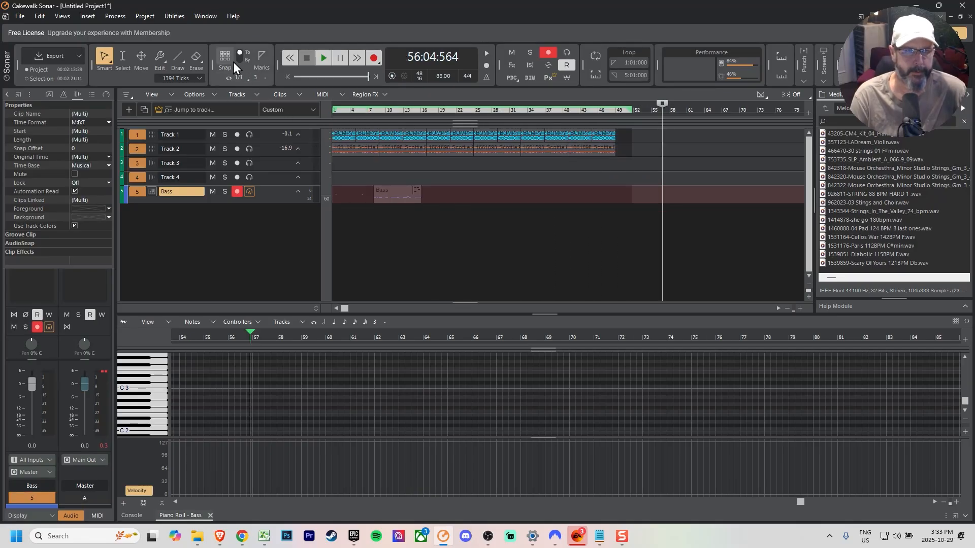
left_click(241, 59)
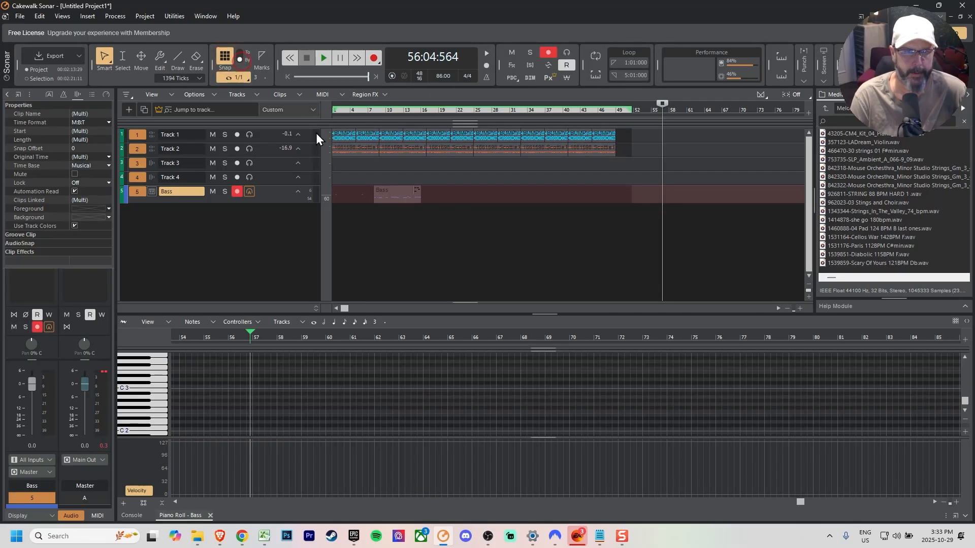
- Move the clips on all tracks to start at measure 9 and line up the Bass clip with the drum and sample clips
left_click(343, 137)
left_click(560, 189)
key("ctrl+a")
left_click_drag(341, 146, 392, 146)
left_click_drag(449, 192, 398, 189)
- Duplicate the Bass clip along its track until six back-to-back clips span the full length of the drum loops
key("ctrl+d")
left_click(396, 189, "ctrl")
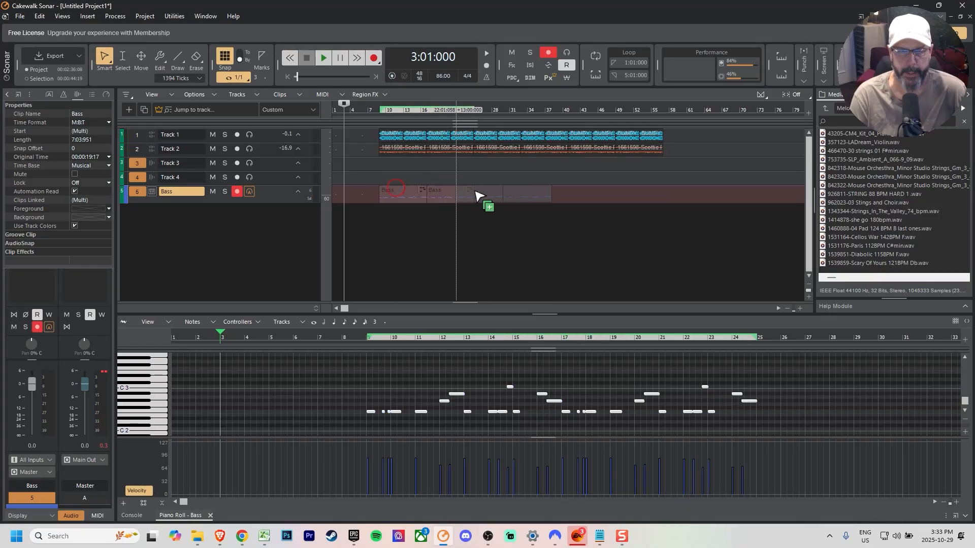
key("ctrl+d")
left_click_drag(493, 190, 587, 198)
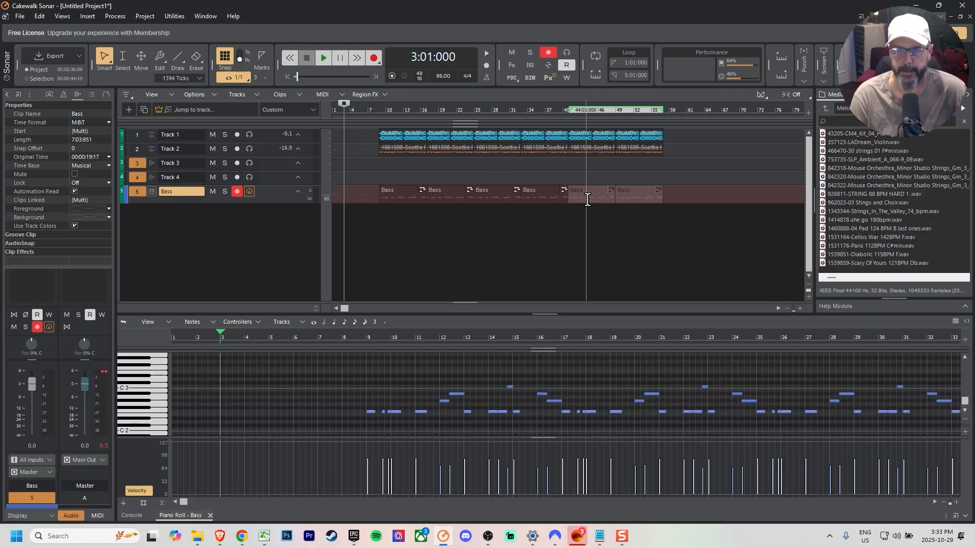
- Shift the drum, sample and Bass clips to start at measure 10 and place an intro copy of the Scottie Pippen sample at 2:01:000
left_click(401, 149)
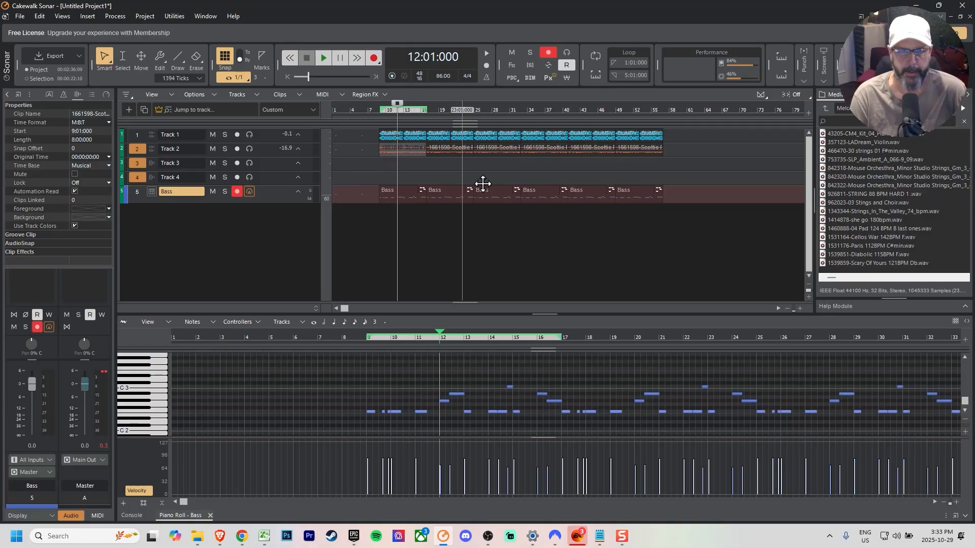
left_click(695, 201)
key("ctrl+a")
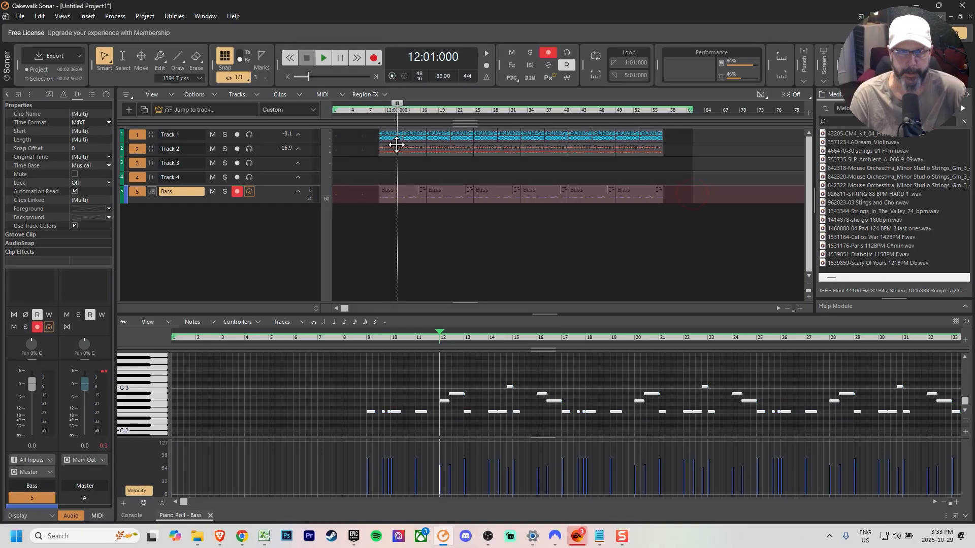
left_click_drag(398, 148, 364, 147)
left_click(406, 148)
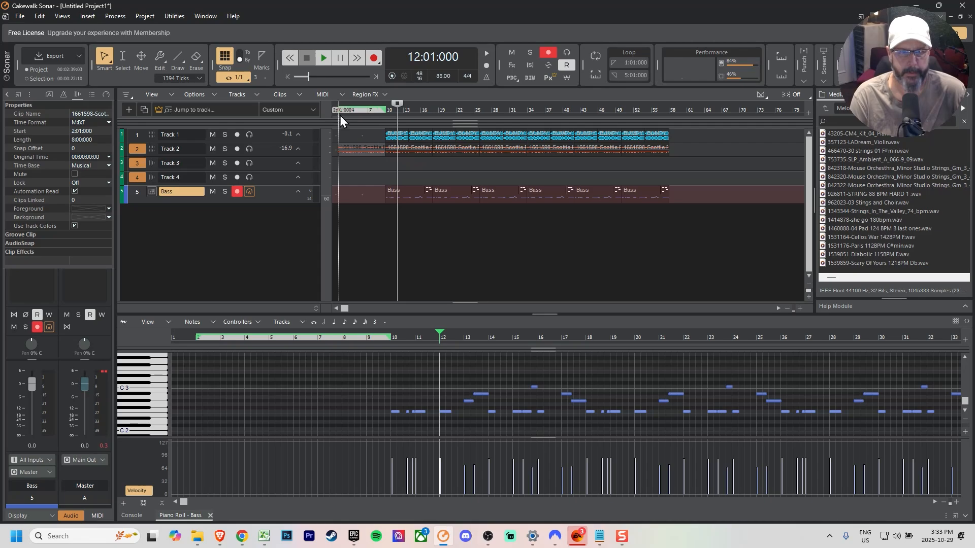
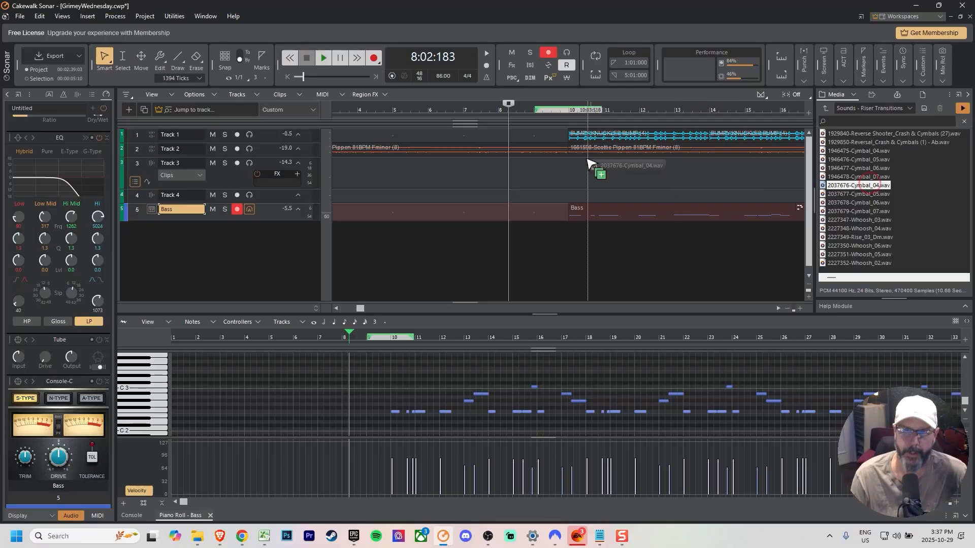
- Add 2037676-Cymbal_04.wav to Track 3 and nudge it so its swell peaks around 10:01:000, where the drums enter
left_click_drag(592, 162, 504, 173)
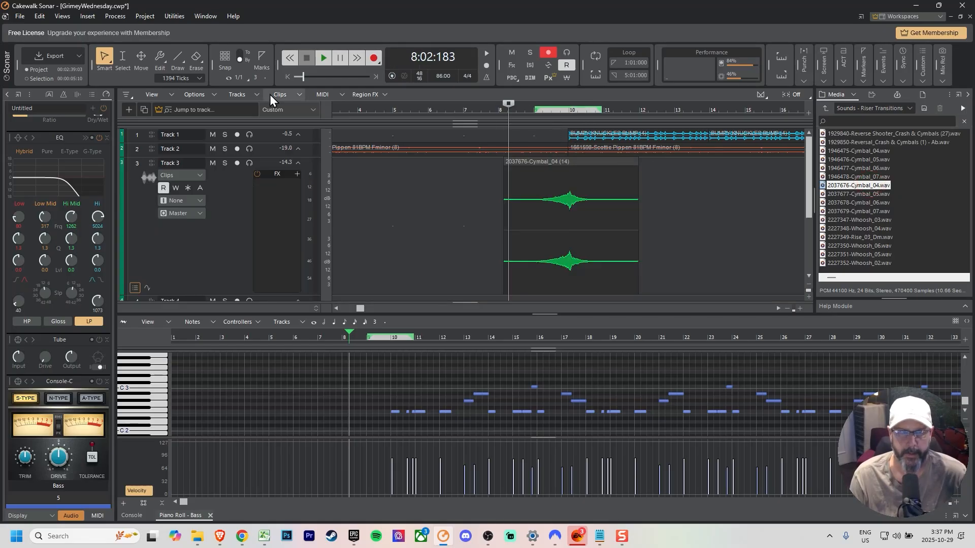
left_click(242, 49)
left_click(576, 111)
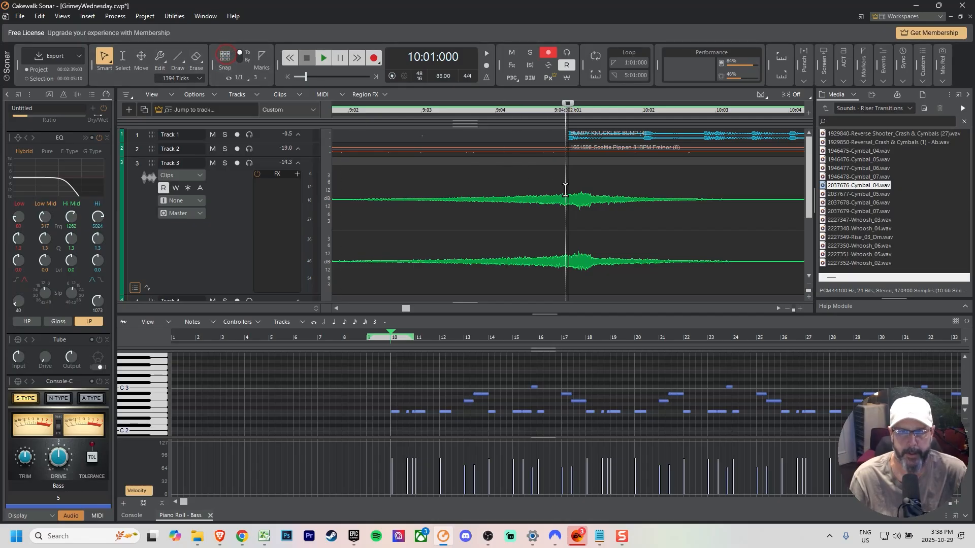
left_click(582, 161)
left_click_drag(570, 167, 568, 168)
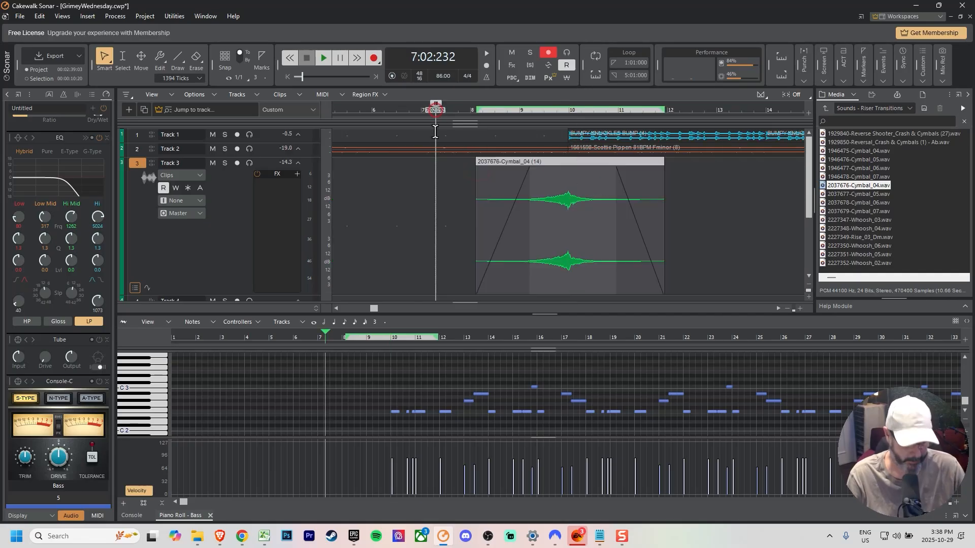
- Play back the cymbal riser from 7:02:232 and reduce the height of Track 3
key("space")
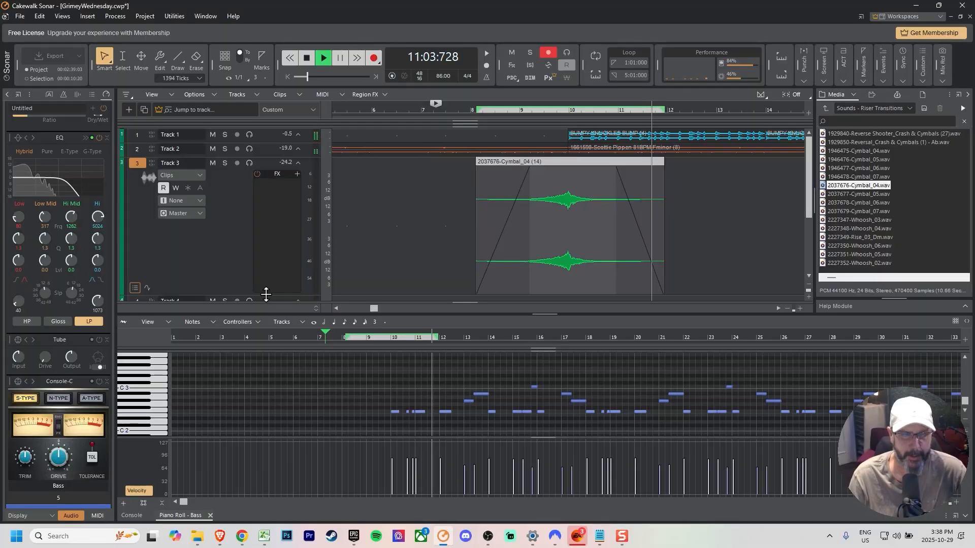
left_click(265, 294)
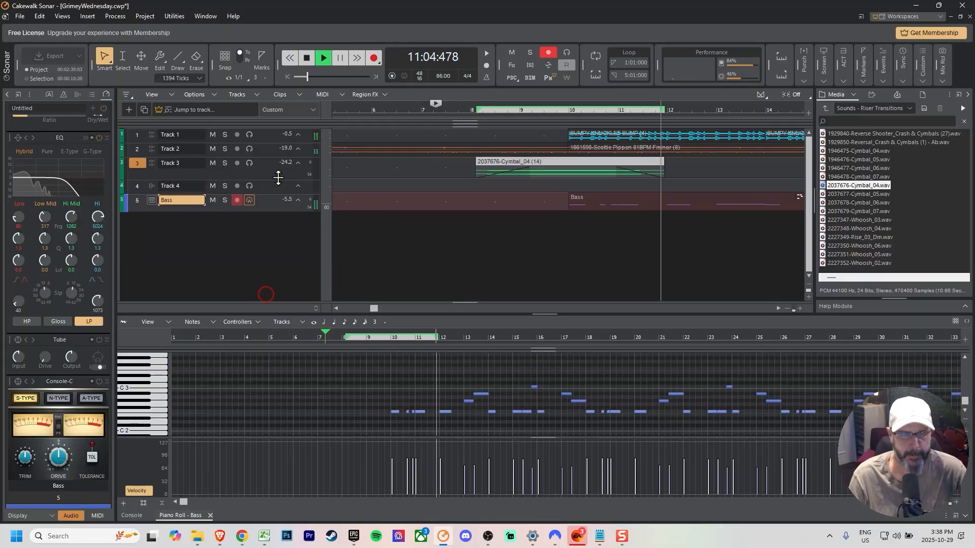
left_click(788, 310)
left_click(788, 310)
left_click(788, 309)
left_click(788, 310)
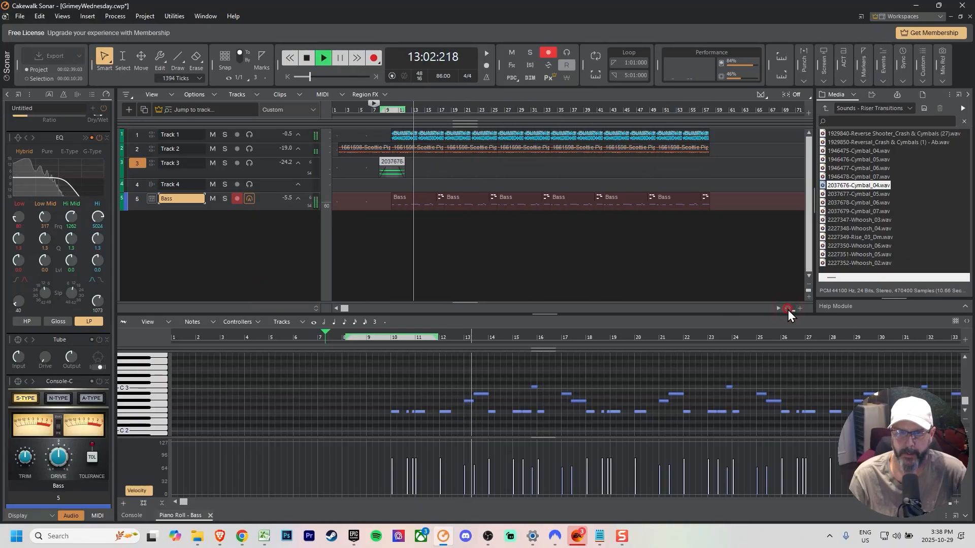
left_click(787, 310)
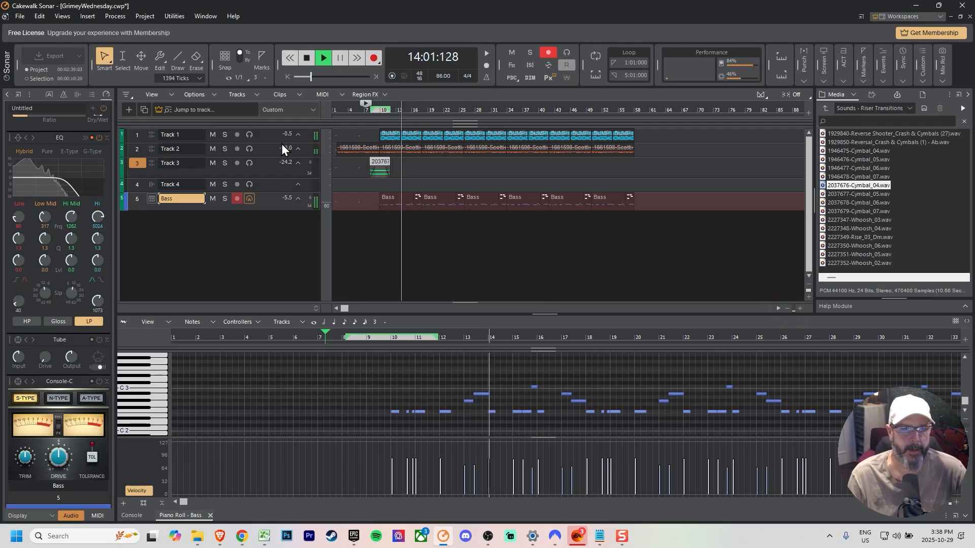
- Enlarge Track 1 and trim the end of the second BUMPY KNUCKLES BUMP clip to leave a short gap before measure 18
left_click_drag(281, 143, 281, 167)
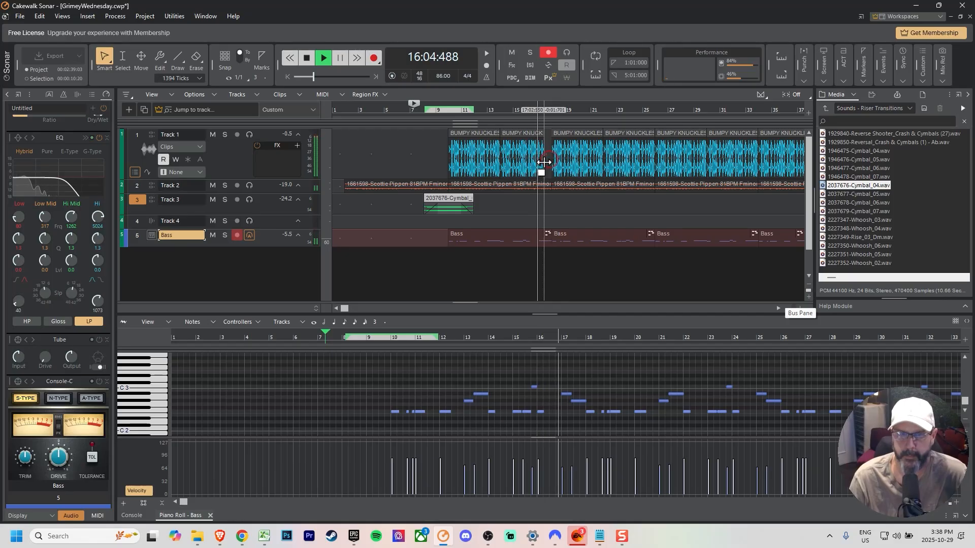
left_click(800, 308)
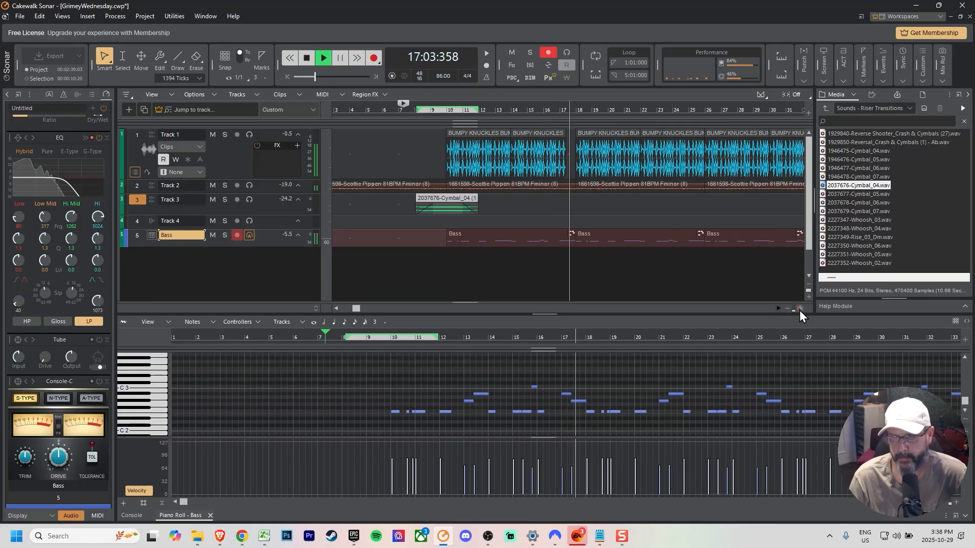
left_click(799, 309)
left_click(800, 308)
left_click(799, 309)
key("space")
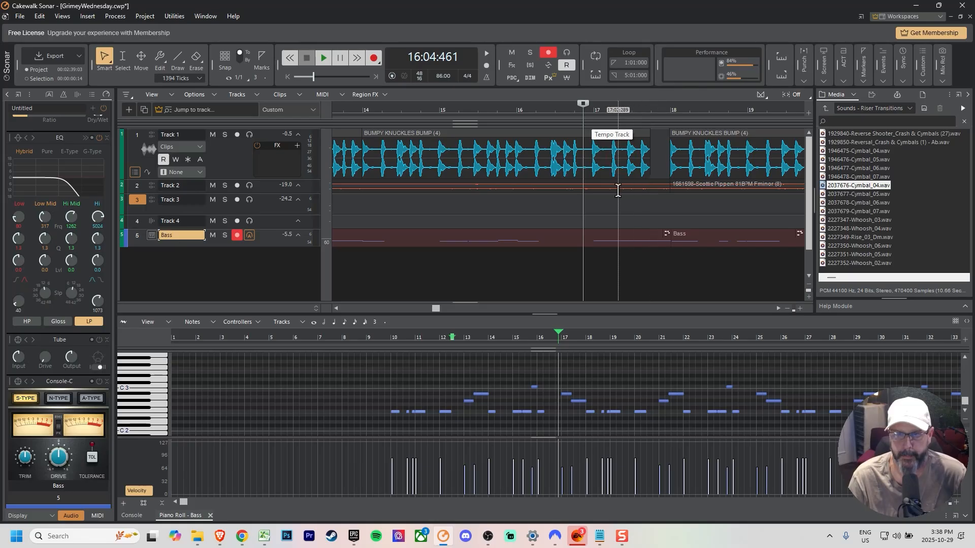
- Try shorter ends for the second drum clip, auditioning the drop-out from 16:04:461, and extend the clip back to its previous end
key("space")
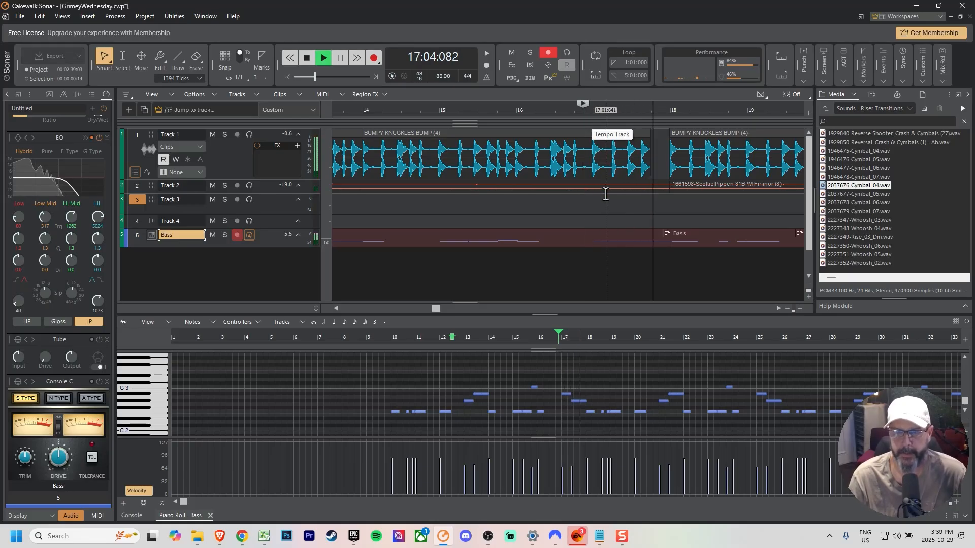
key("space")
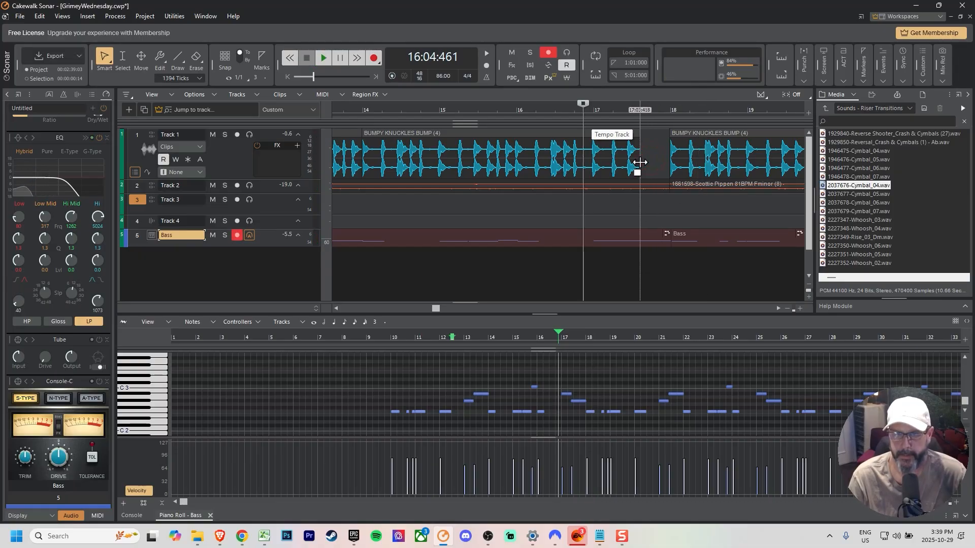
key("space")
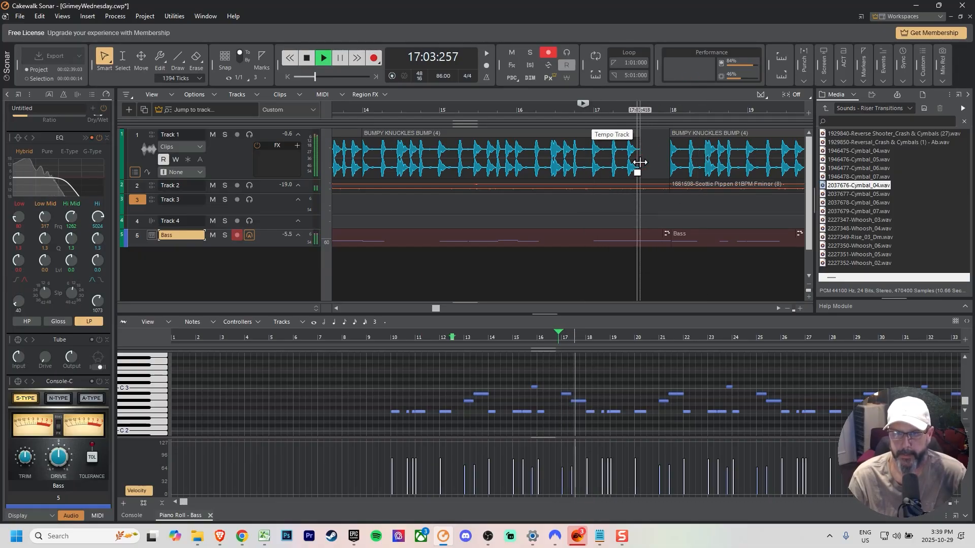
key("space")
left_click_drag(636, 162, 639, 162)
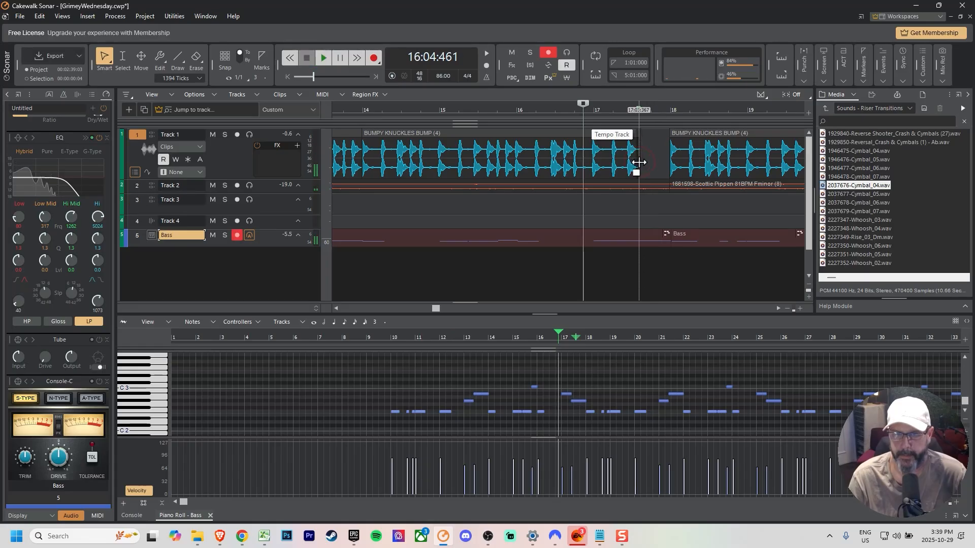
key("space")
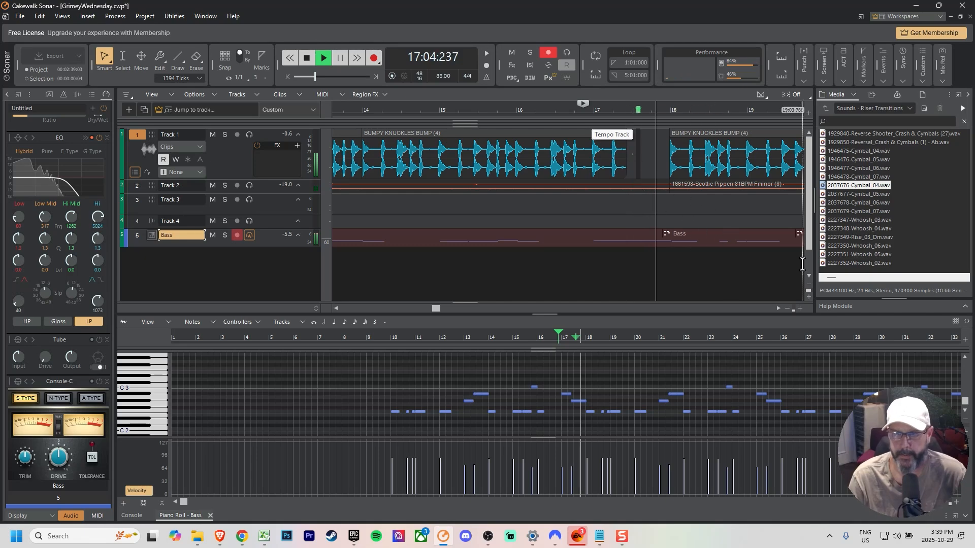
key("space")
left_click_drag(626, 152, 650, 172)
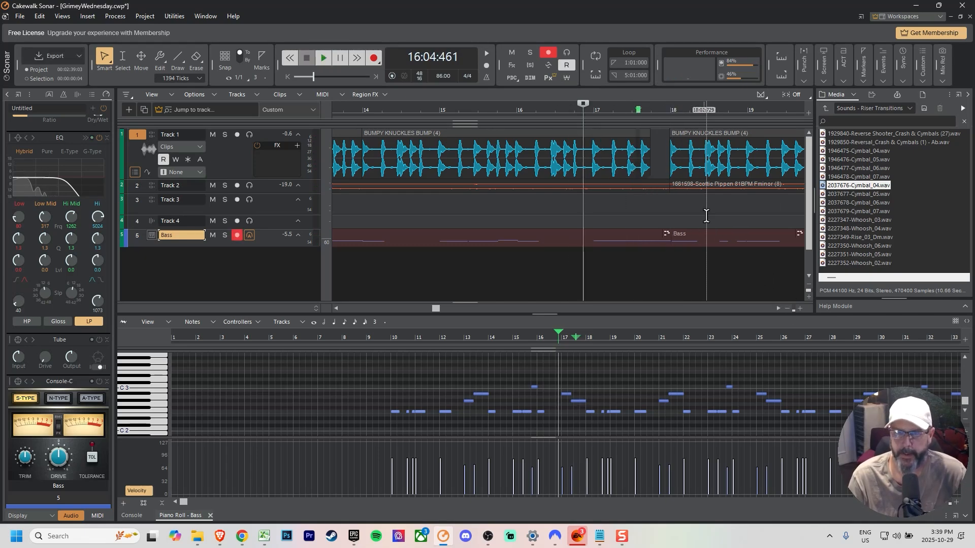
- Shorten the end of the third drum clip on Track 1 to leave a gap before measure 22, and audition the drop-out
left_click(787, 308)
left_click(787, 309)
left_click(664, 162)
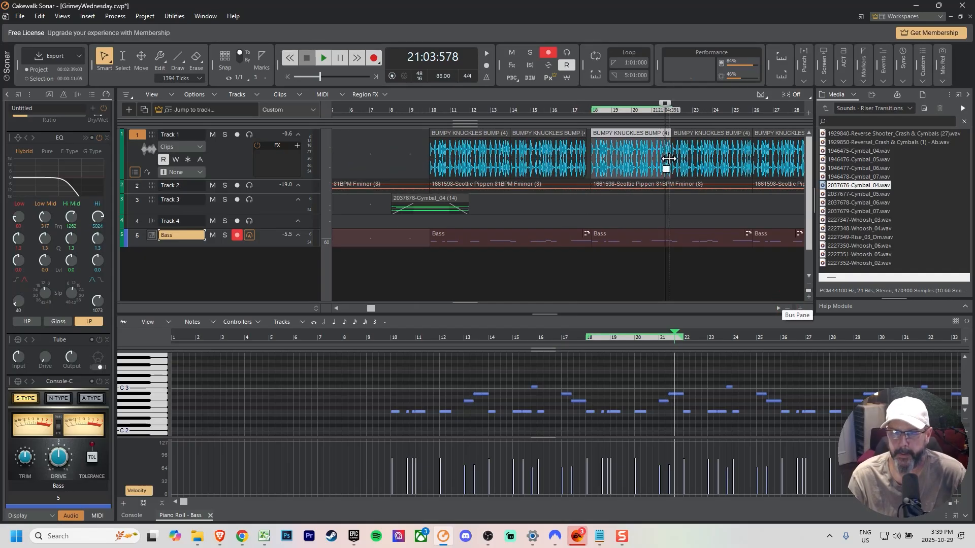
left_click_drag(669, 157, 660, 158)
key("space")
left_click(655, 110)
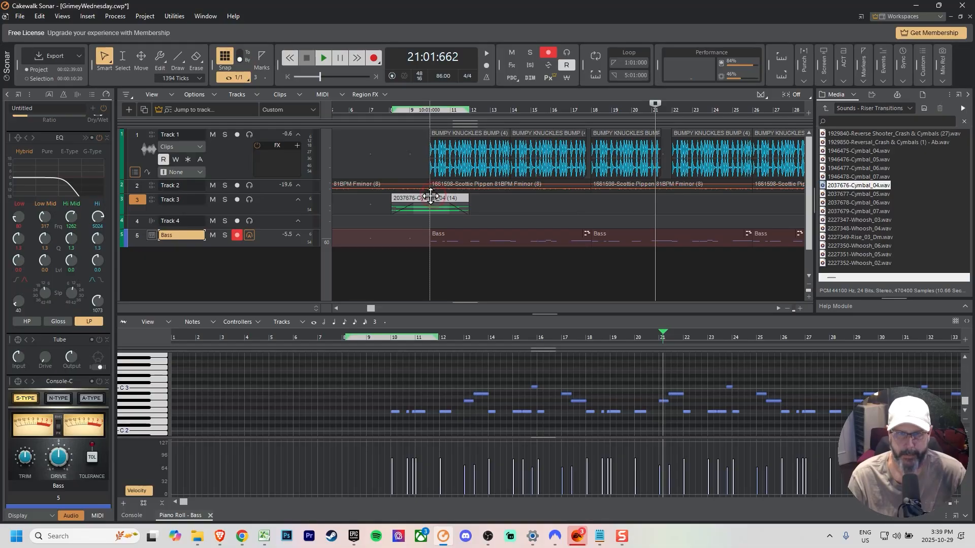
- Copy the Cymbal_04 clip 12 measures later on Track 3 with snapping at 1/1, and audition the transition into measure 22
left_click_drag(431, 196, 668, 199)
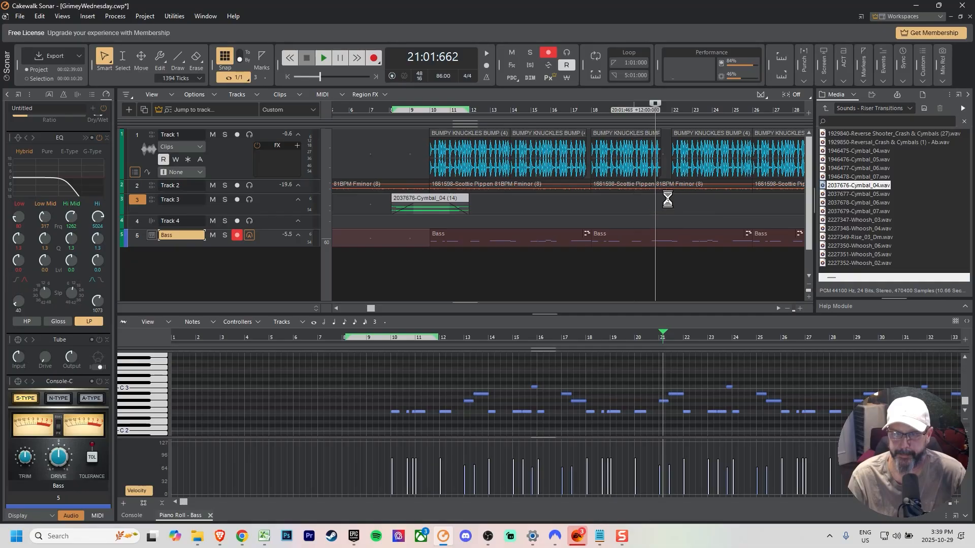
left_click(663, 112)
key("space")
key("space")
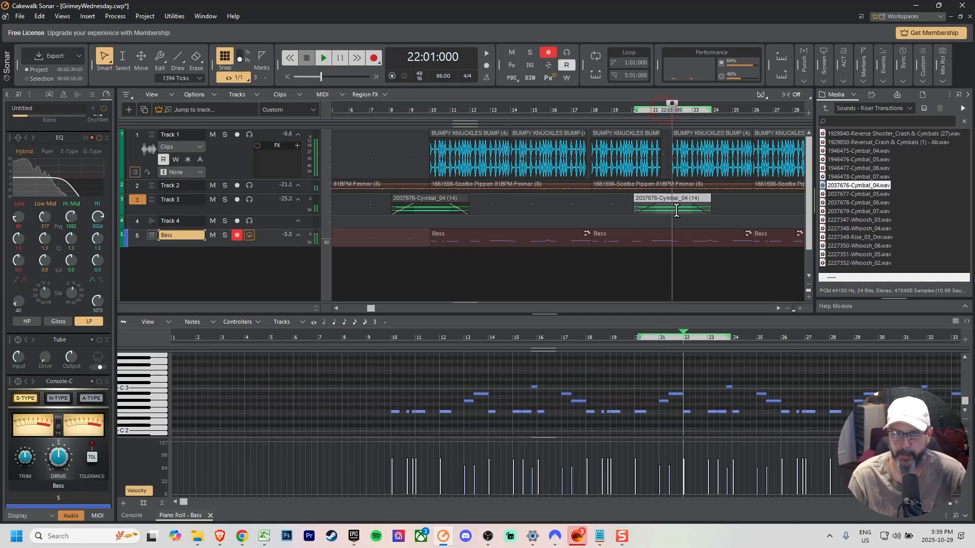
left_click(656, 112)
key("space")
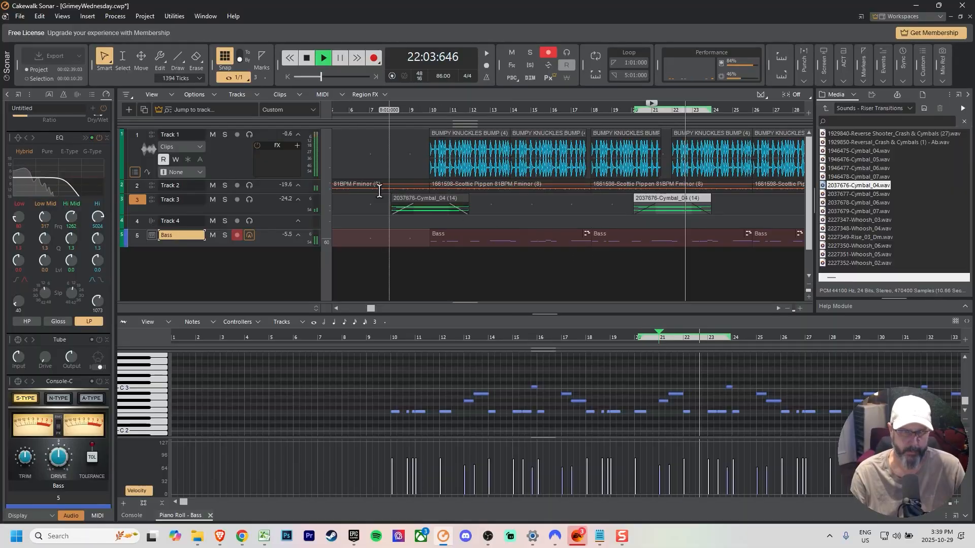
key("space")
- Reduce the height of the drum track, show the whole arrangement, and place the playhead at the start of the song
left_click_drag(277, 178, 276, 146)
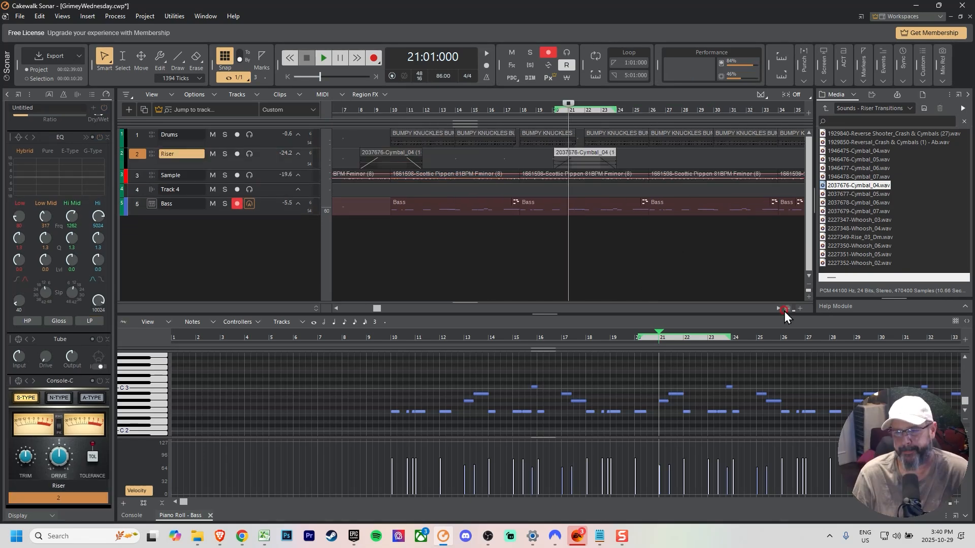
left_click(785, 309)
left_click(786, 309)
left_click(785, 309)
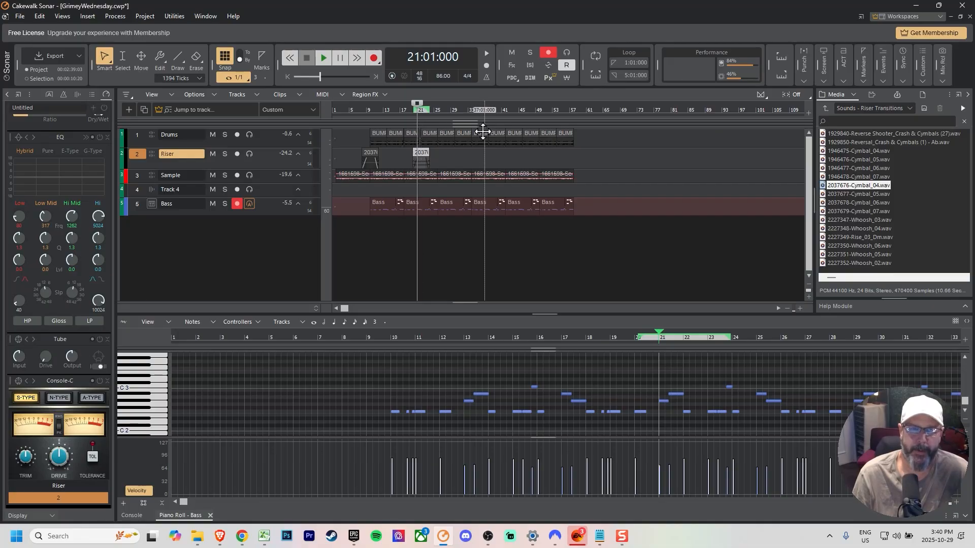
left_click(335, 114)
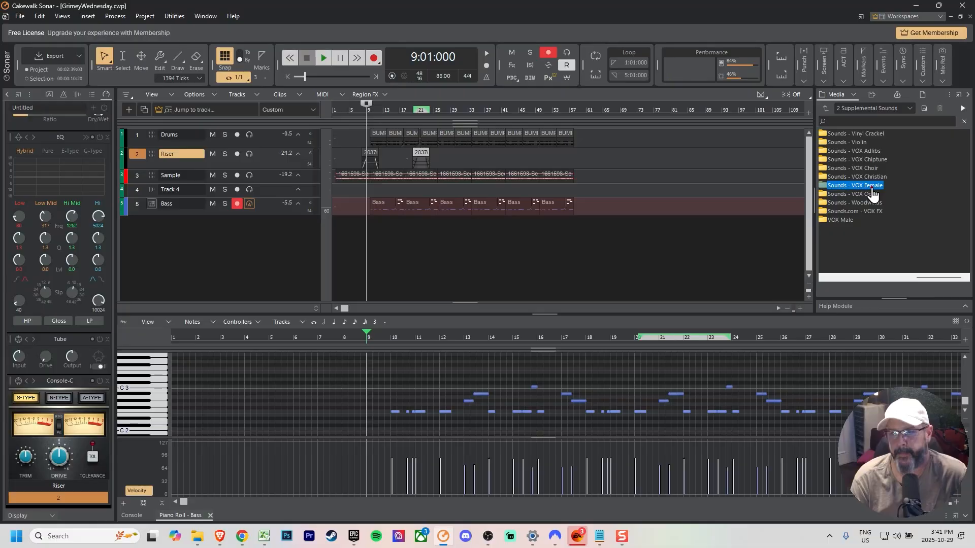
- Open the Sounds - VOX Female folder and audition 2641889-01_SA_Loungin 2_Vocals_Cm_bpm_78.wav, playing the song from 9:01:000
double_click(872, 188)
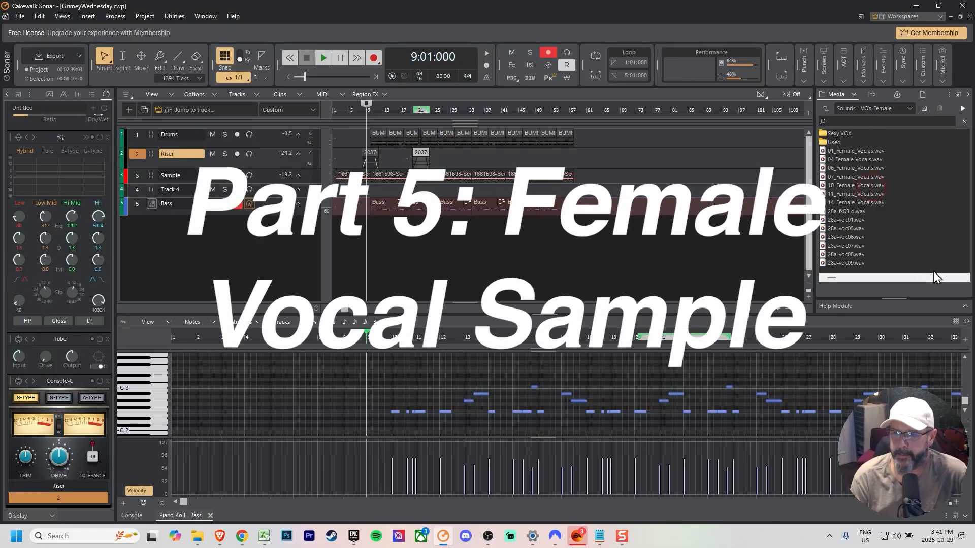
scroll(845, 279, "down", 10)
scroll(894, 228, "up", 10)
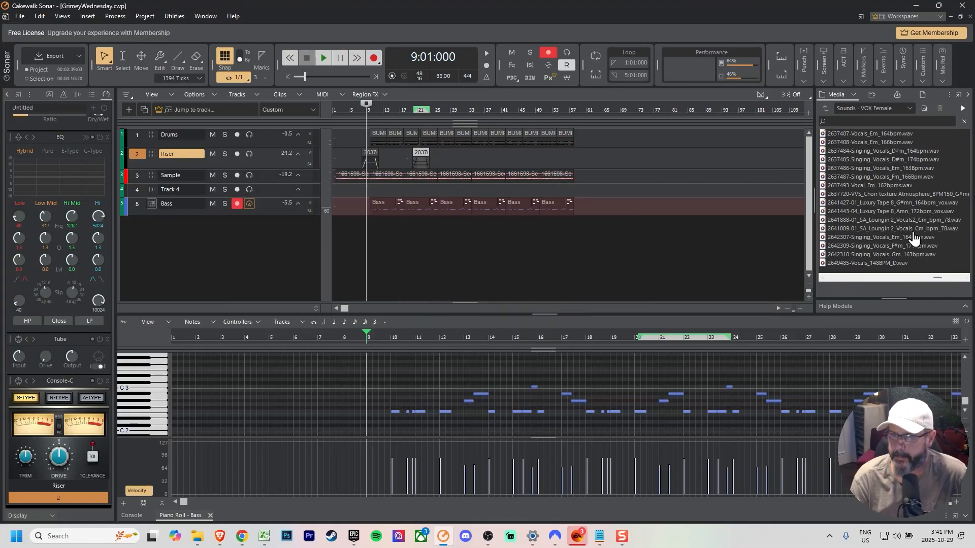
left_click(913, 228)
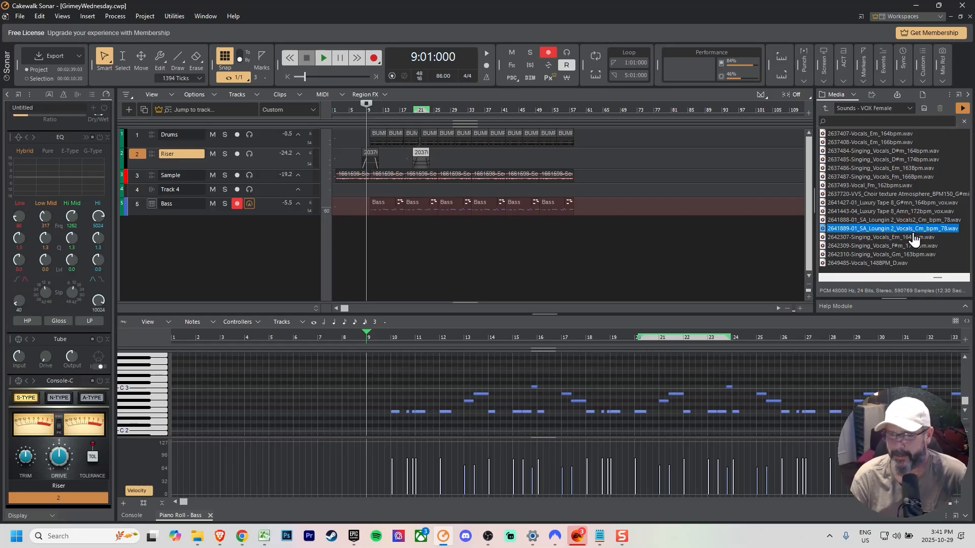
key("space")
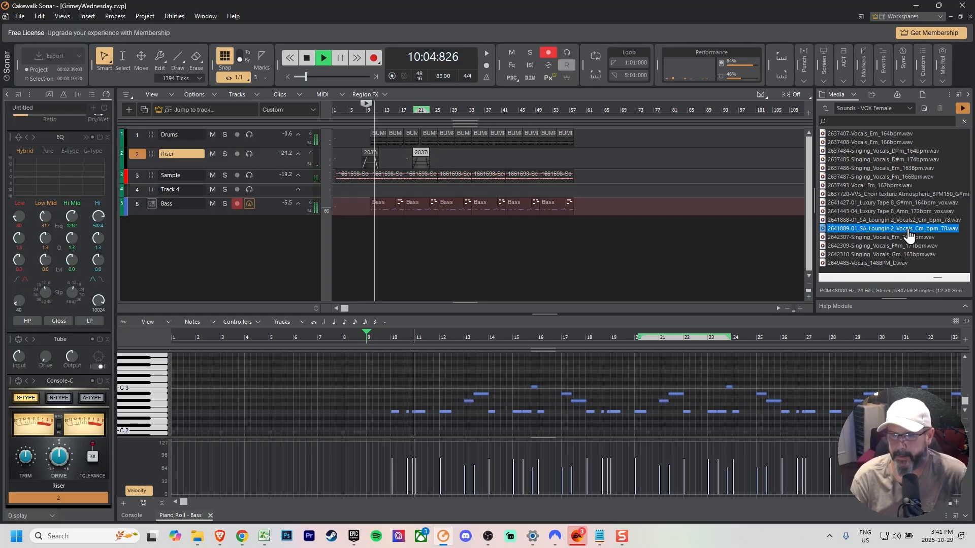
key("space")
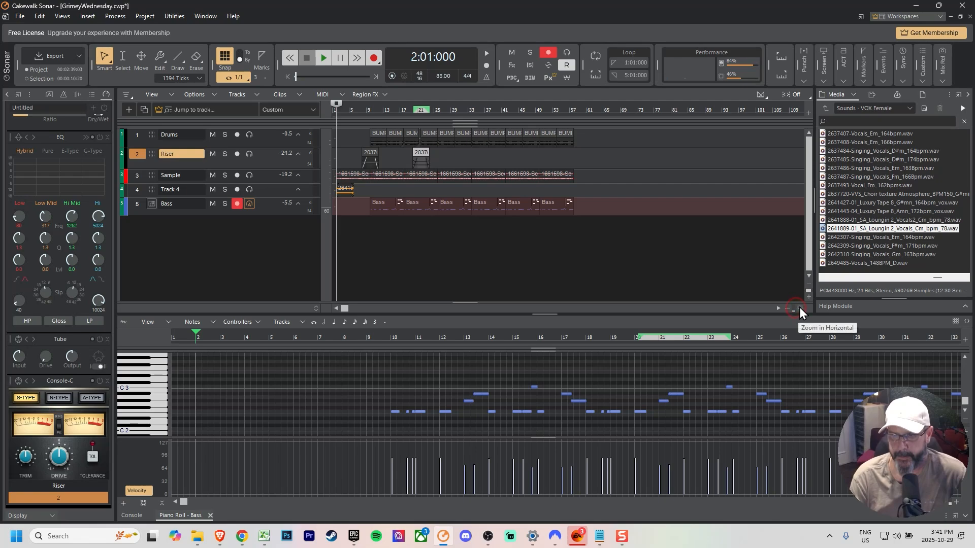
- Enlarge Track 4, select its Loungin 2 vocal clip, and audition it with the song from 2:01:000
left_click(798, 308)
left_click(798, 309)
left_click(798, 308)
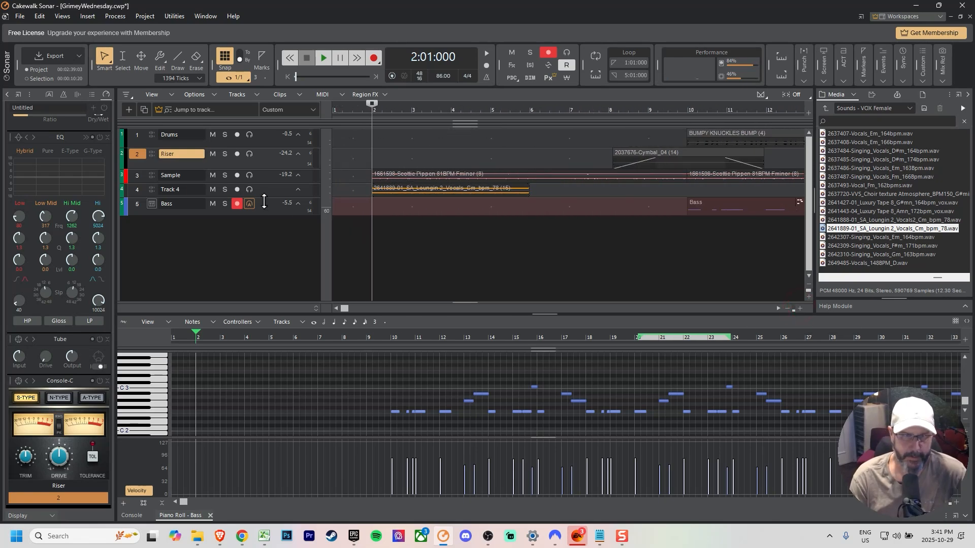
left_click_drag(265, 199, 269, 245)
key("space")
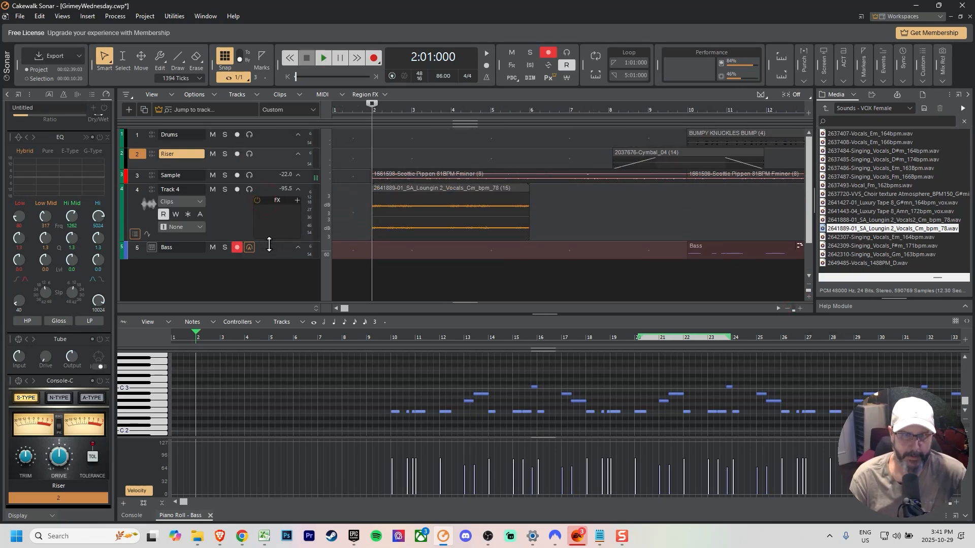
left_click(386, 195)
key("space")
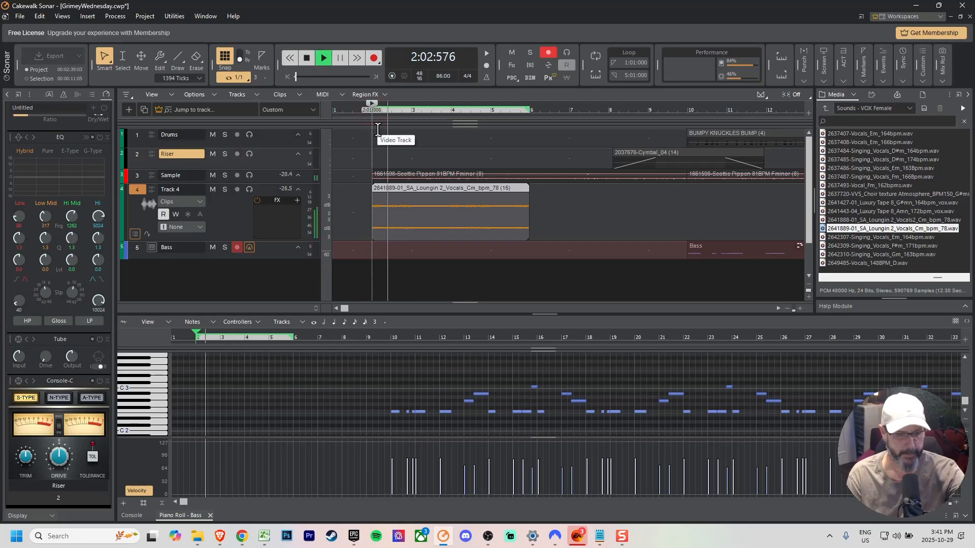
left_click(367, 109)
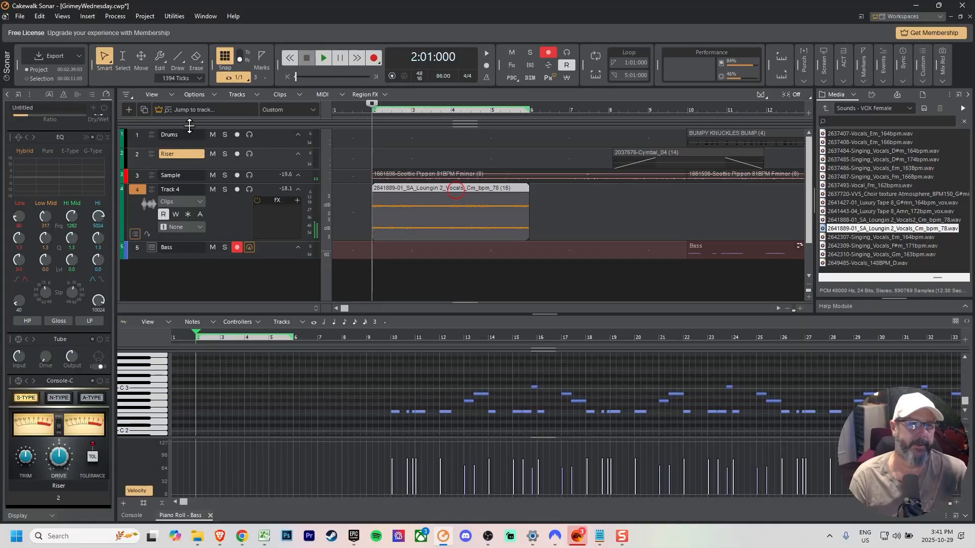
- Normalize the selected vocal clip on Track 4 to 100% (0.0 dB)
left_click(119, 18)
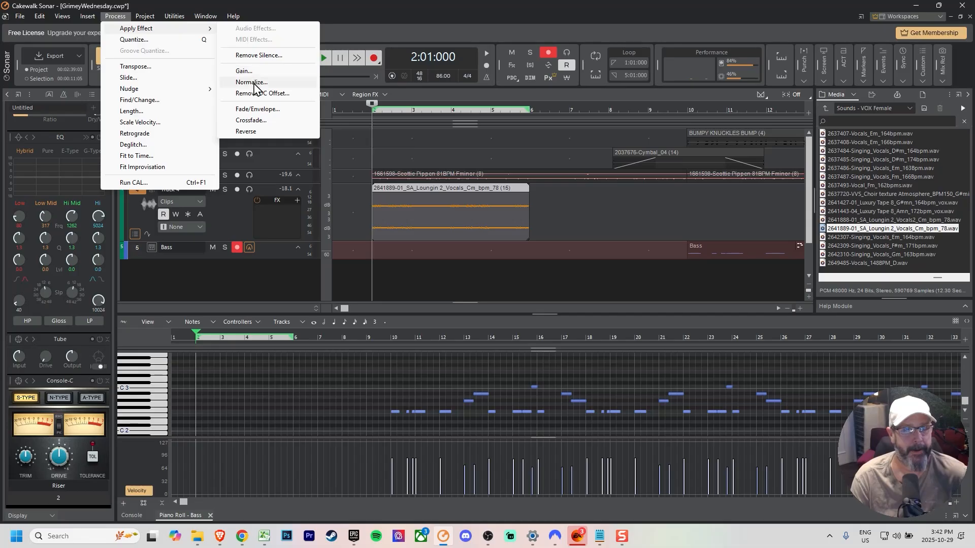
left_click(254, 82)
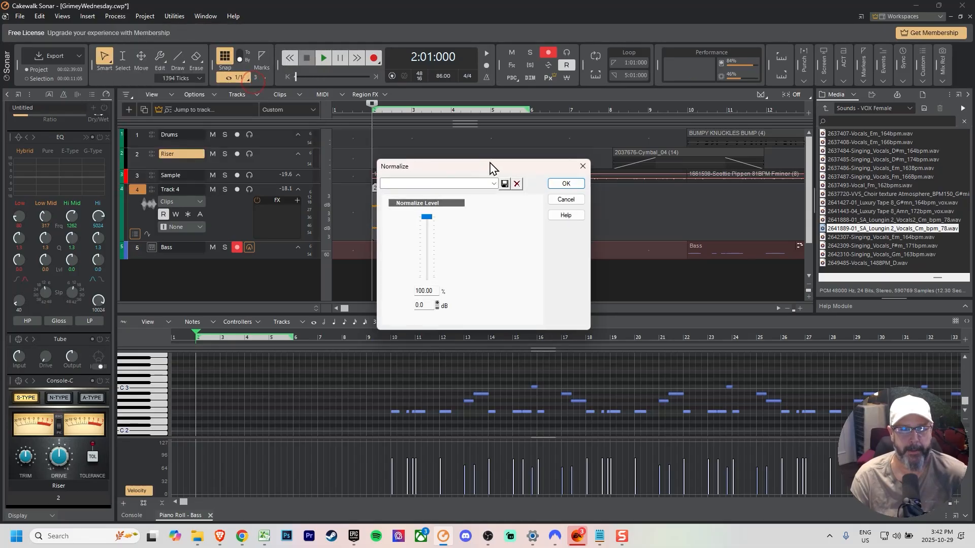
left_click(570, 185)
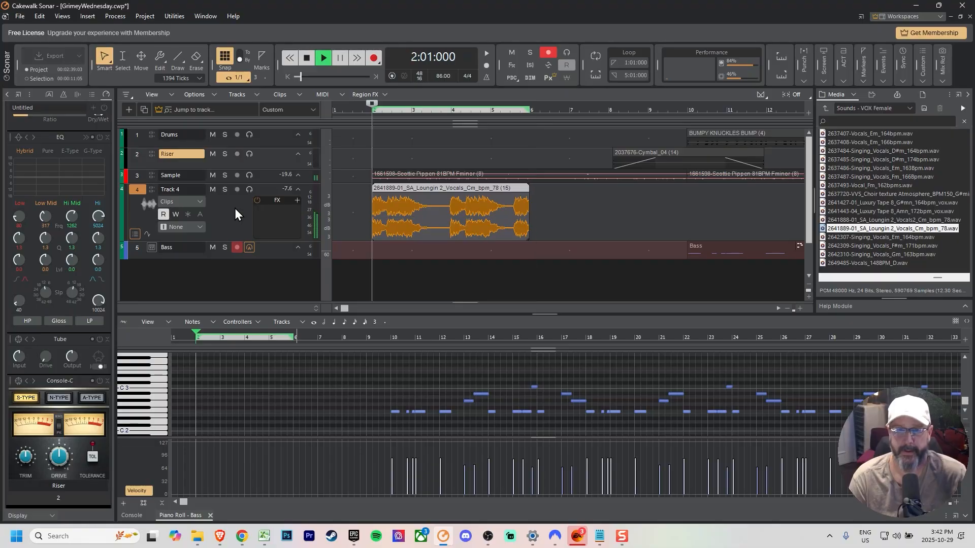
- Enable the EQ high-pass filter on Track 4 and raise its cutoff frequency during playback
left_click(235, 209)
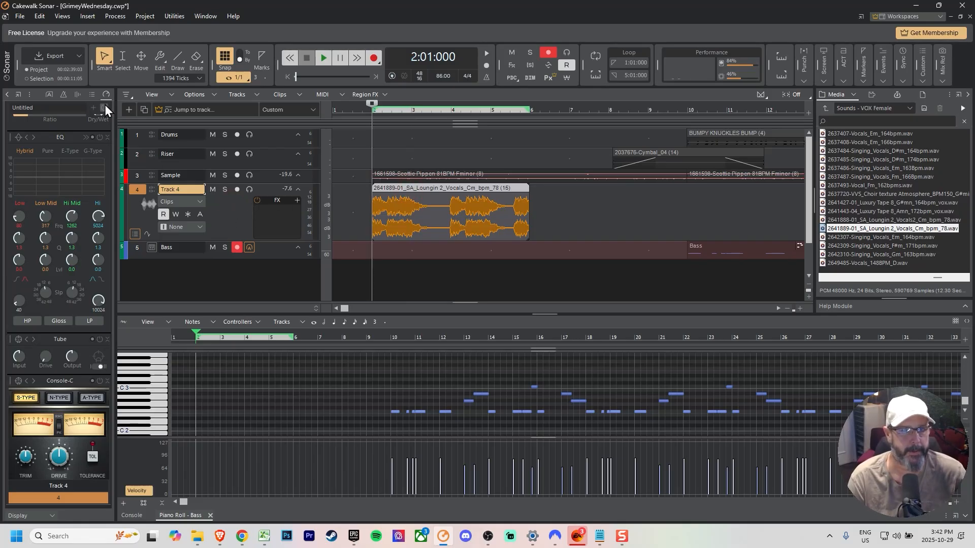
key("space")
left_click(27, 320)
left_click_drag(20, 303, 19, 283)
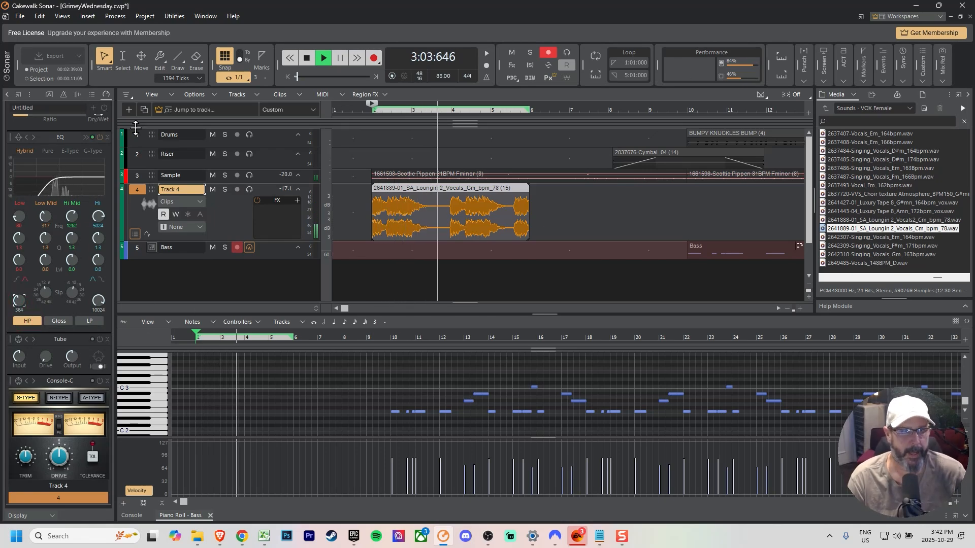
- Add the BREVERB 2 Hall reverb to Track 4, lower its wet level slightly, and audition the vocal
left_click(93, 107)
left_click(99, 122)
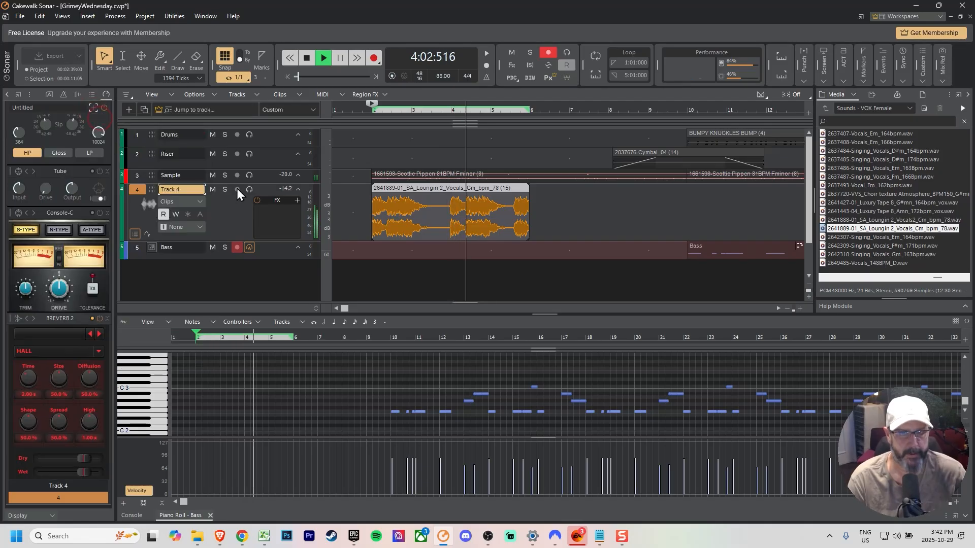
left_click_drag(84, 472, 82, 472)
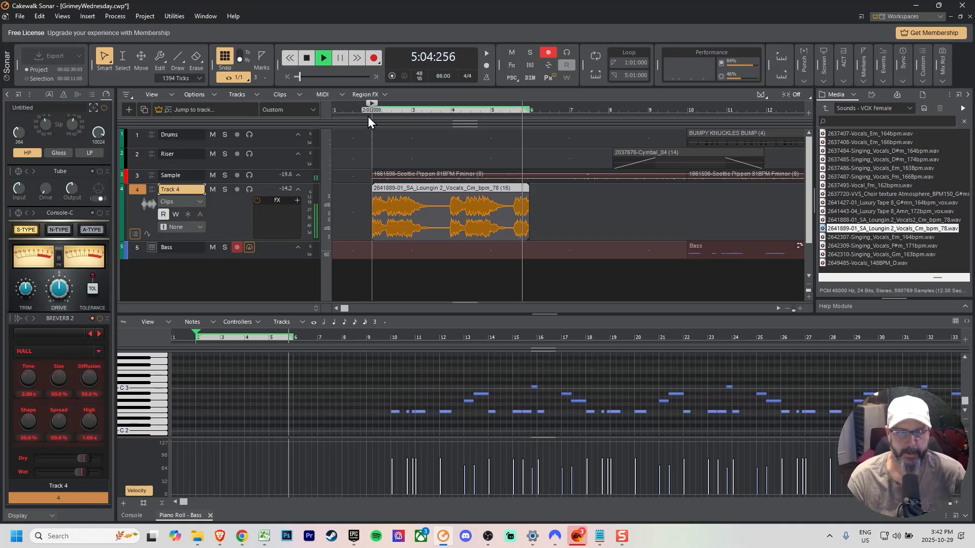
key("space")
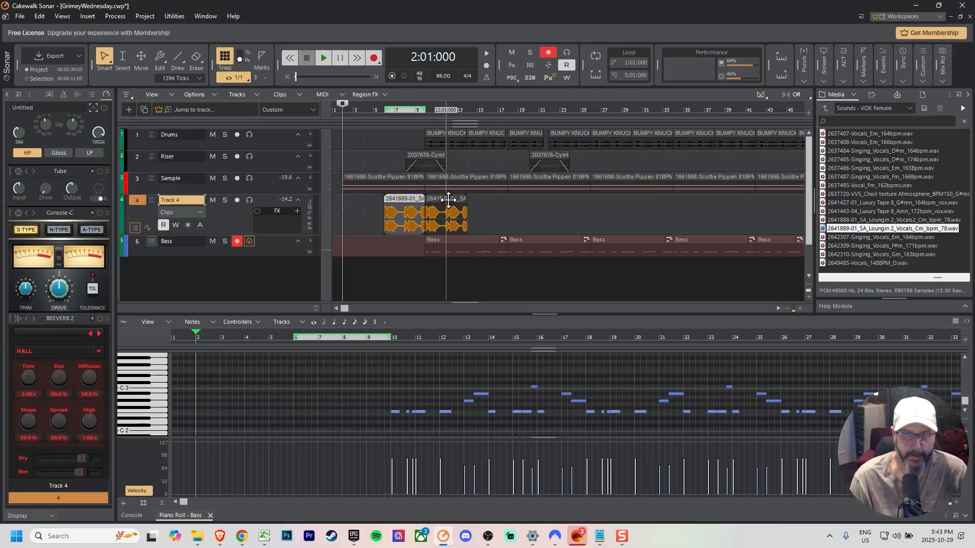
- Move the second vocal clip on Track 4 from measure 10 to measure 14 and audition the placement
left_click_drag(448, 199, 488, 206)
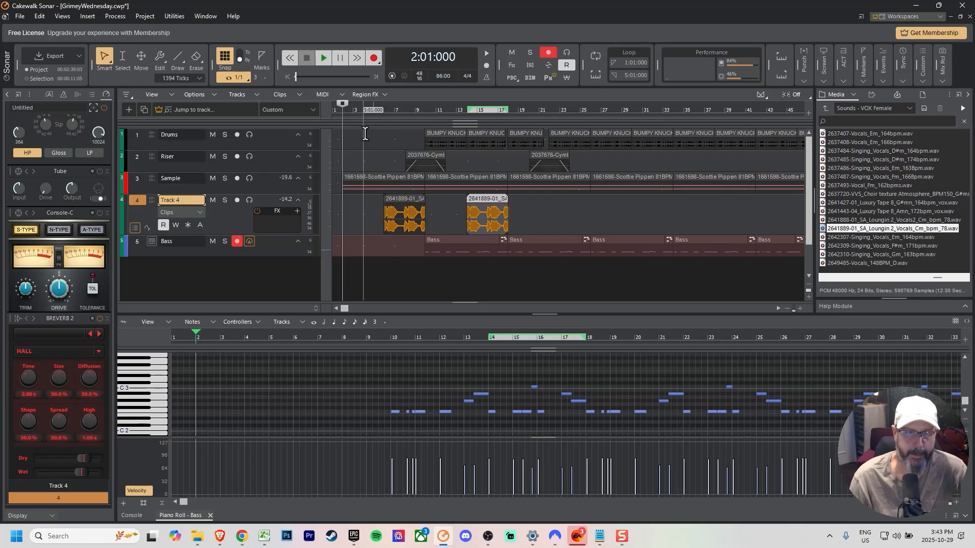
key("space")
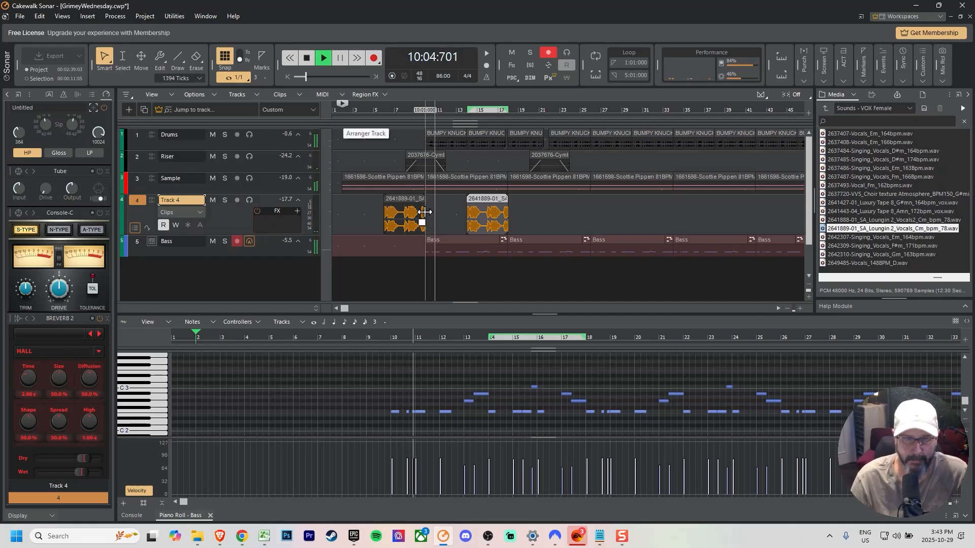
left_click_drag(423, 219, 424, 227)
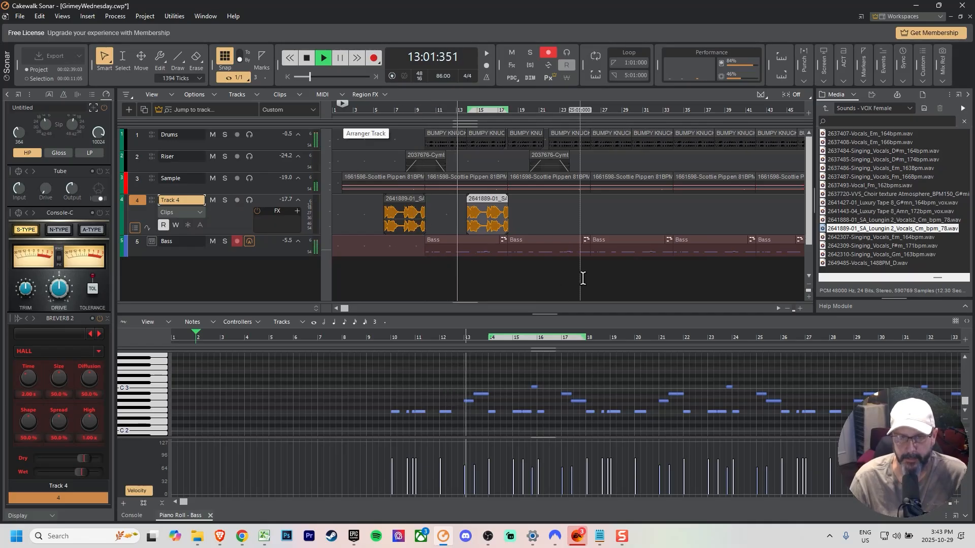
- Place additional copies of the vocal clip on Track 4 at measures 18, 26 and 34, and audition the arrangement
left_click_drag(483, 200, 524, 202)
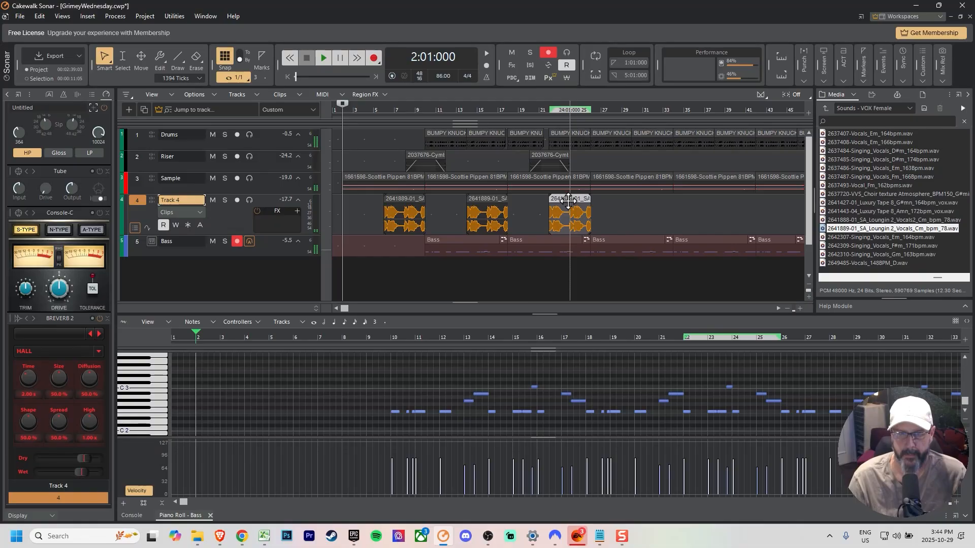
left_click_drag(524, 201, 694, 206)
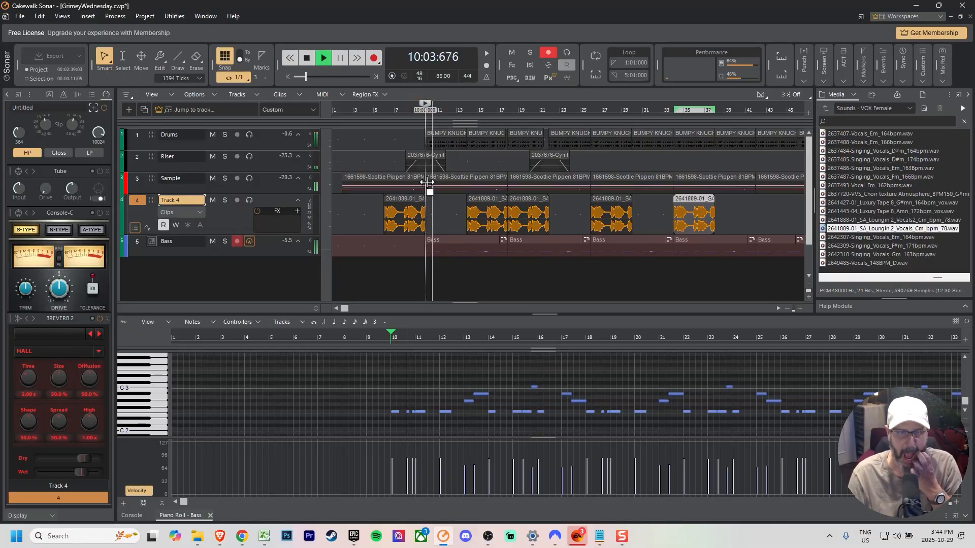
left_click(496, 114)
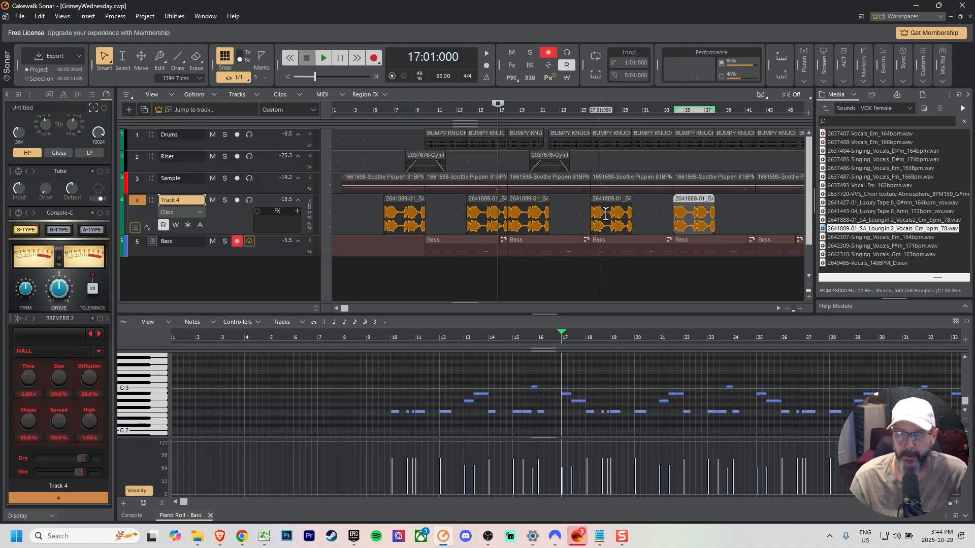
- Browse the sample library to the Awesome folder and preview cymbalcrash3.wav
left_click(826, 111)
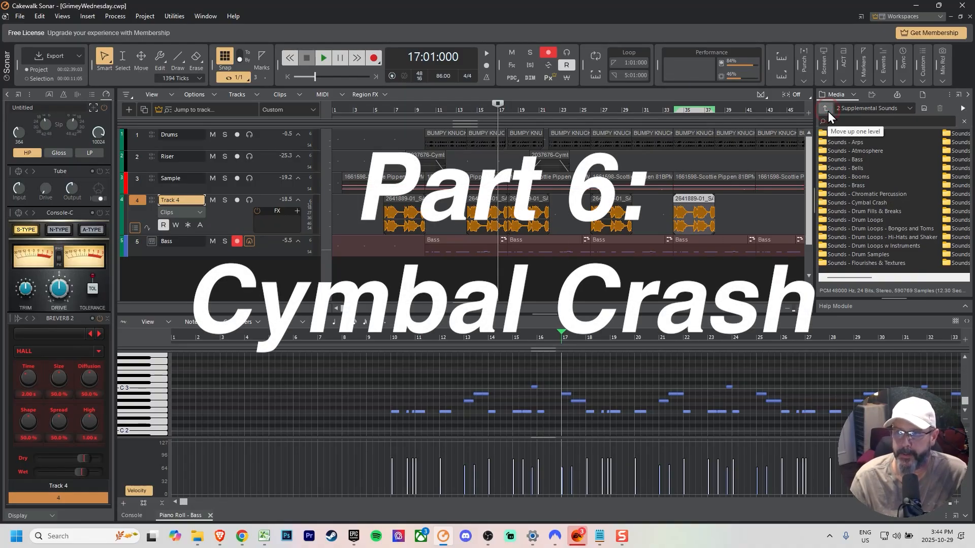
left_click(827, 110)
left_click(828, 108)
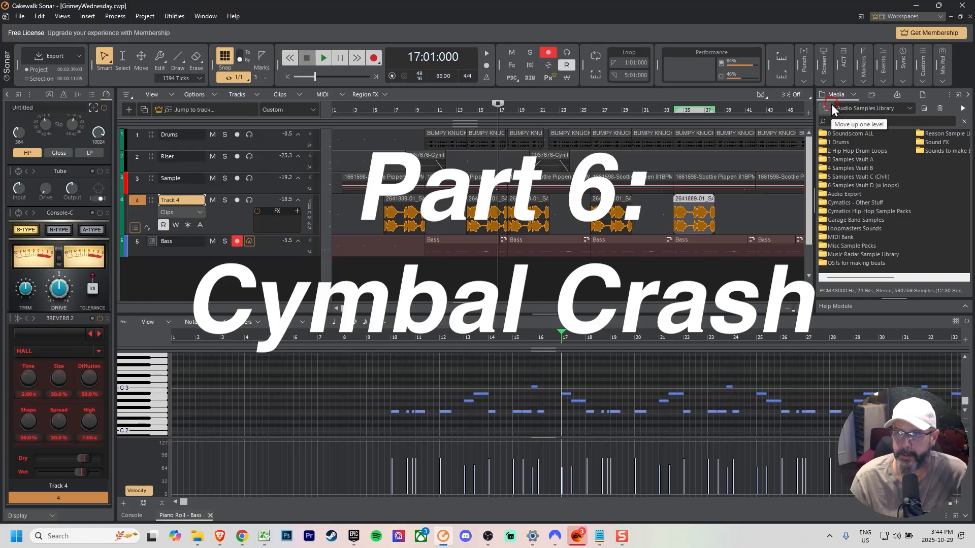
left_click(919, 211)
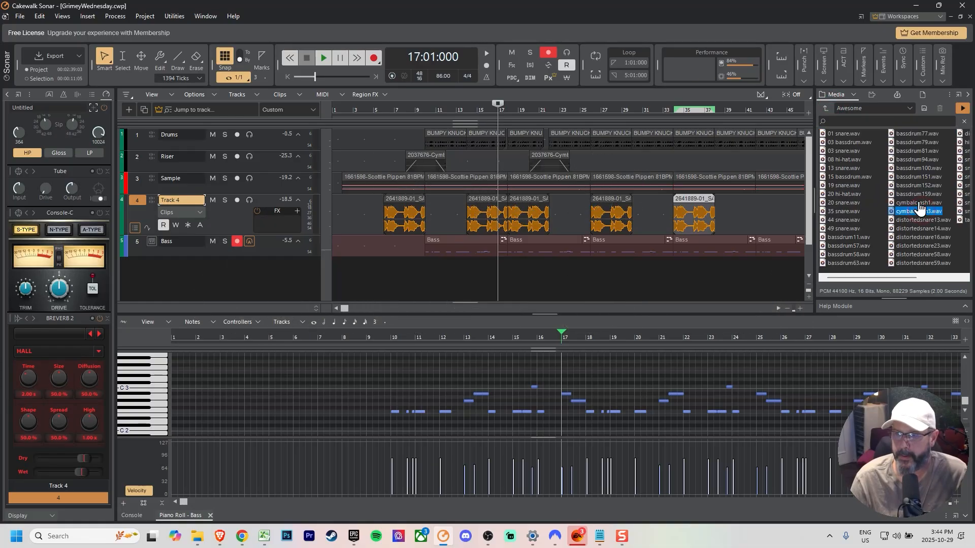
- Insert a new audio track above the Sample track and place cymbalcrash3.wav on it at measure 26
right_click(265, 177)
left_click(290, 184)
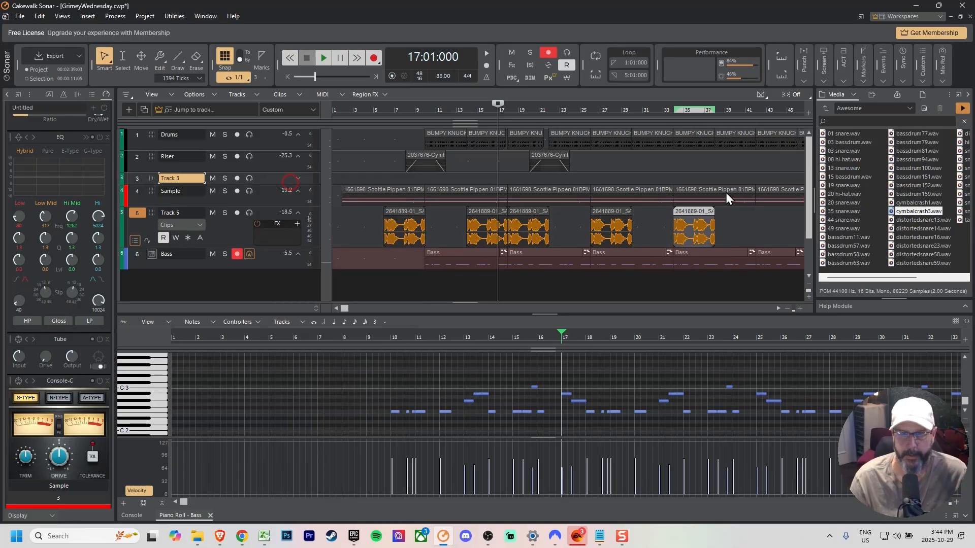
left_click_drag(905, 216, 597, 188)
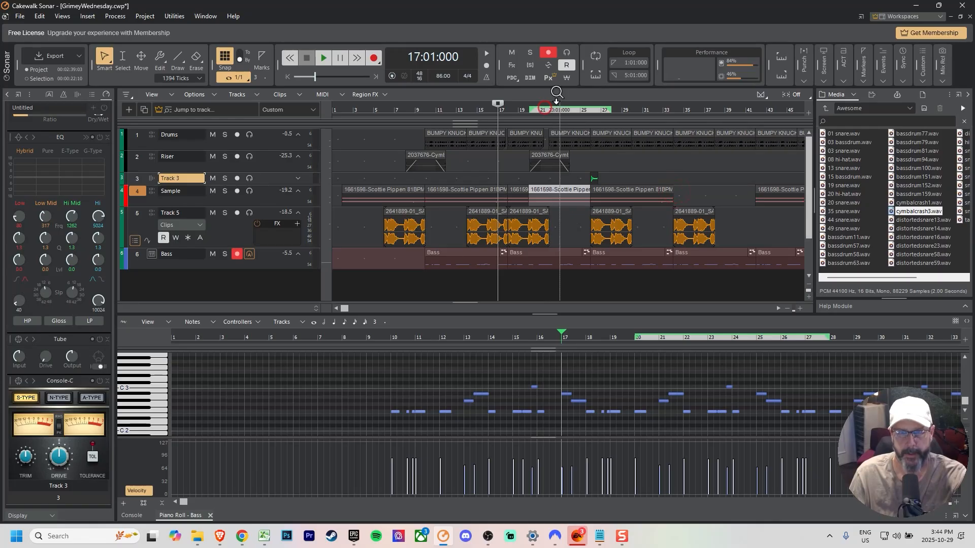
- Add the BREVERB 2 Hall reverb to Track 3 and audition the cymbal crash from 25:01:000
left_click(570, 107)
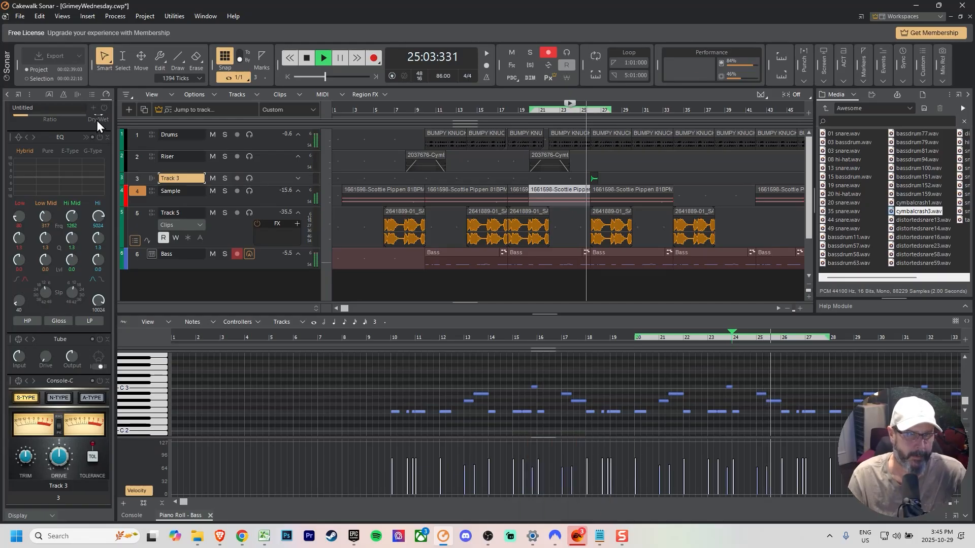
left_click(96, 112)
left_click(102, 118)
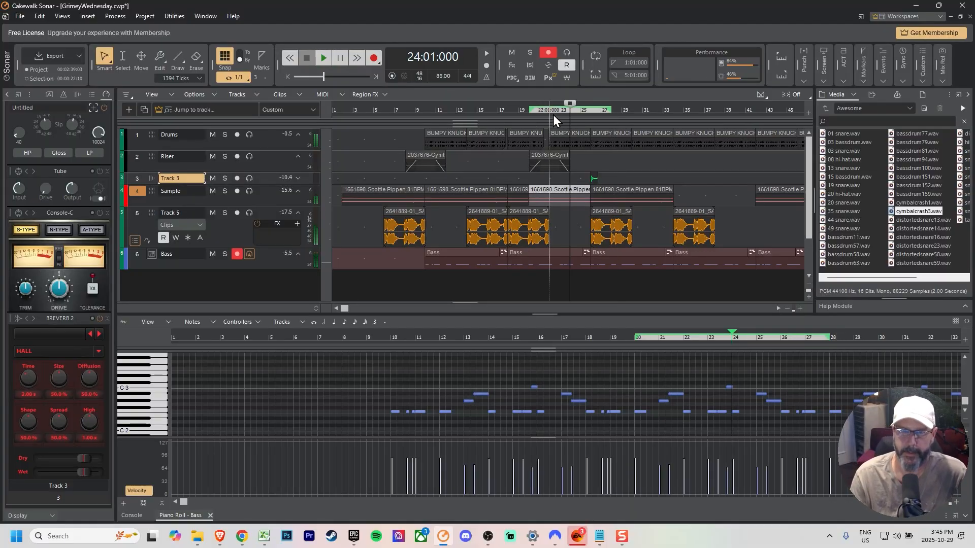
left_click(553, 115)
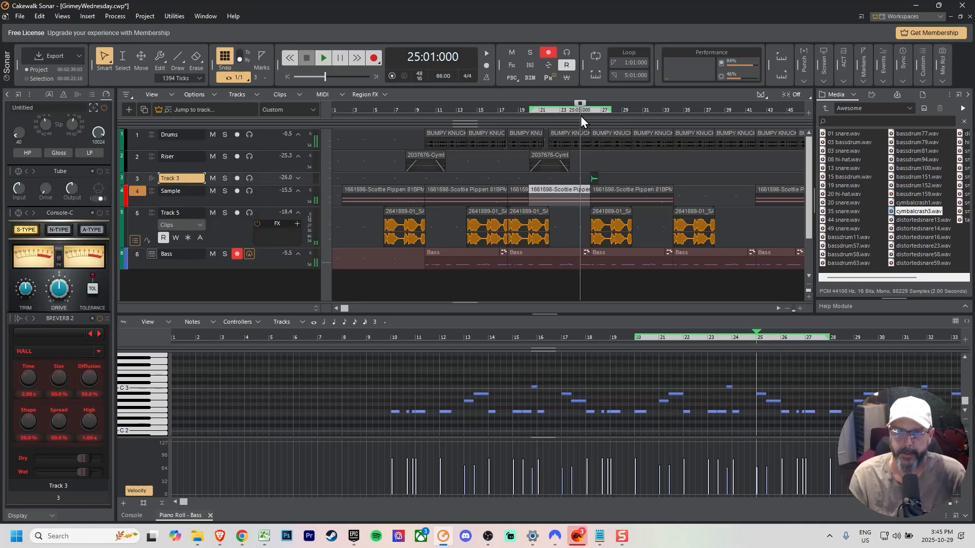
key("space")
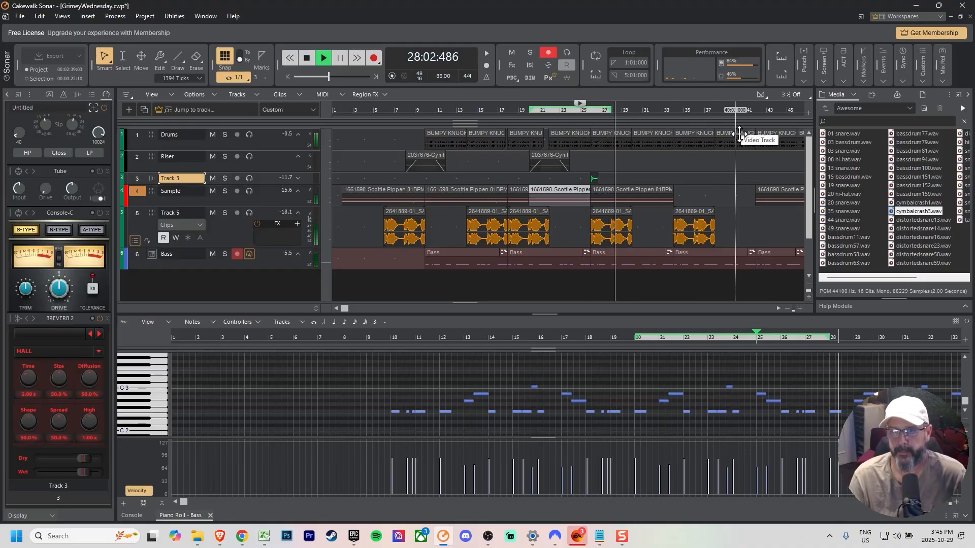
- Copy the Sample clip from measure 26 to measure 34, and shorten the drum clip at measure 34 to end at measure 36
left_click(612, 191)
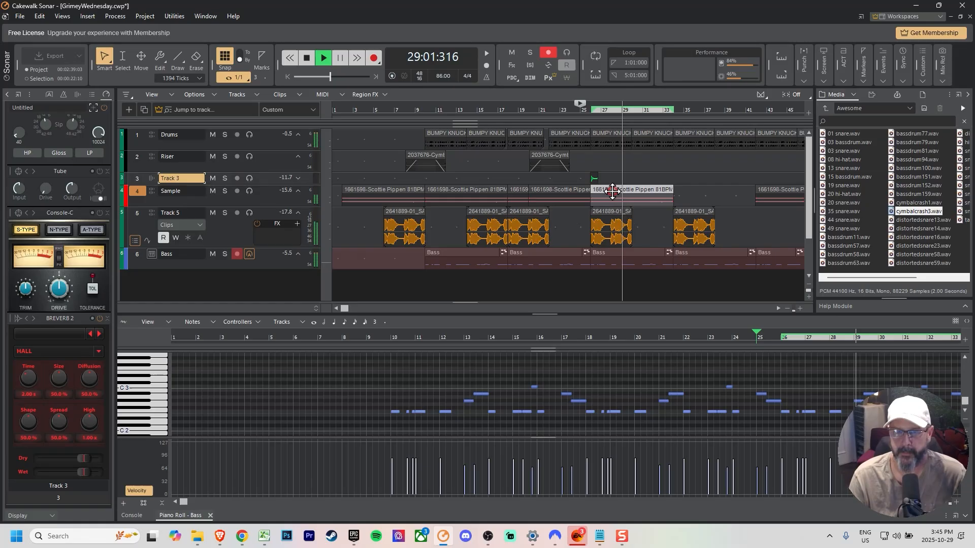
left_click_drag(624, 194, 704, 203)
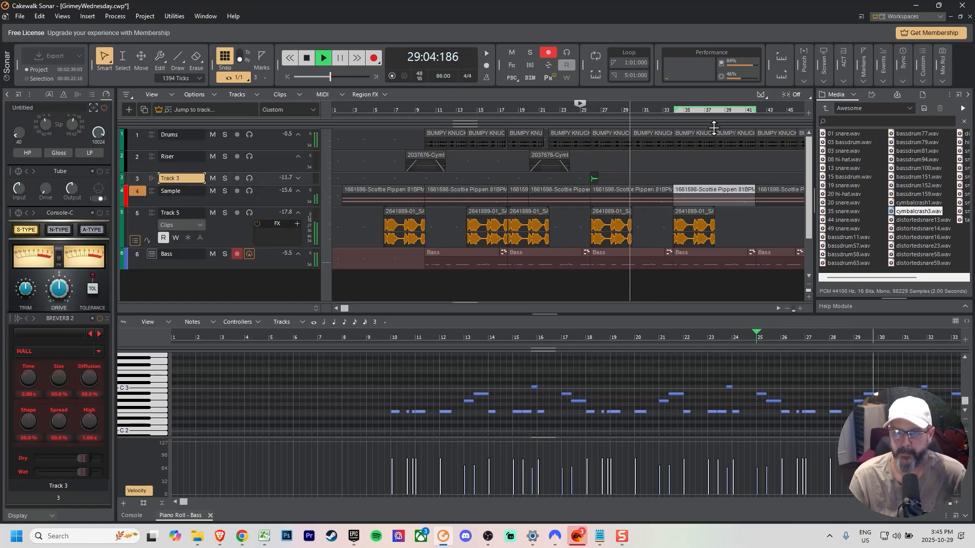
left_click(698, 133)
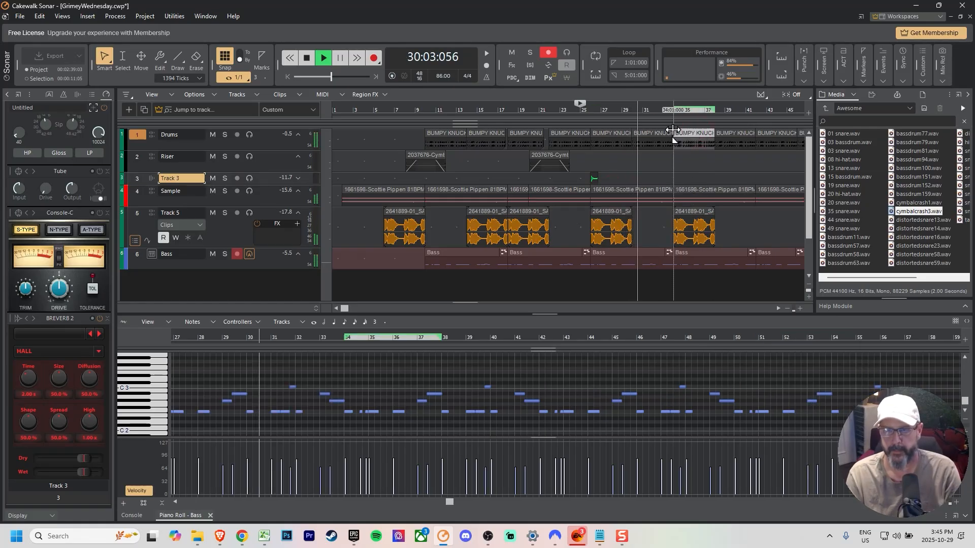
left_click_drag(713, 136, 706, 139)
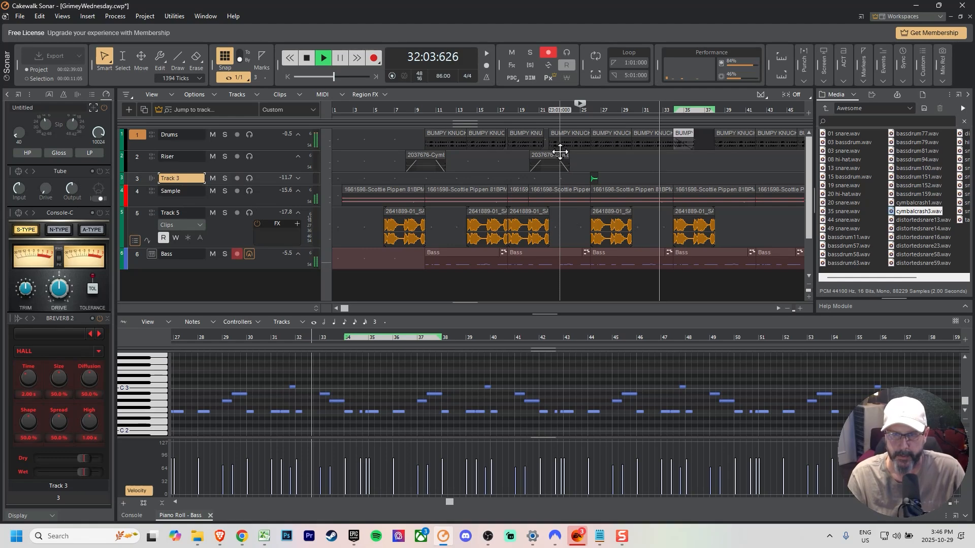
- Copy the Cymbal_04 riser to measure 36 and the cymbal crash clip to measure 38 on their tracks
left_click_drag(554, 154, 705, 158)
left_click(594, 175)
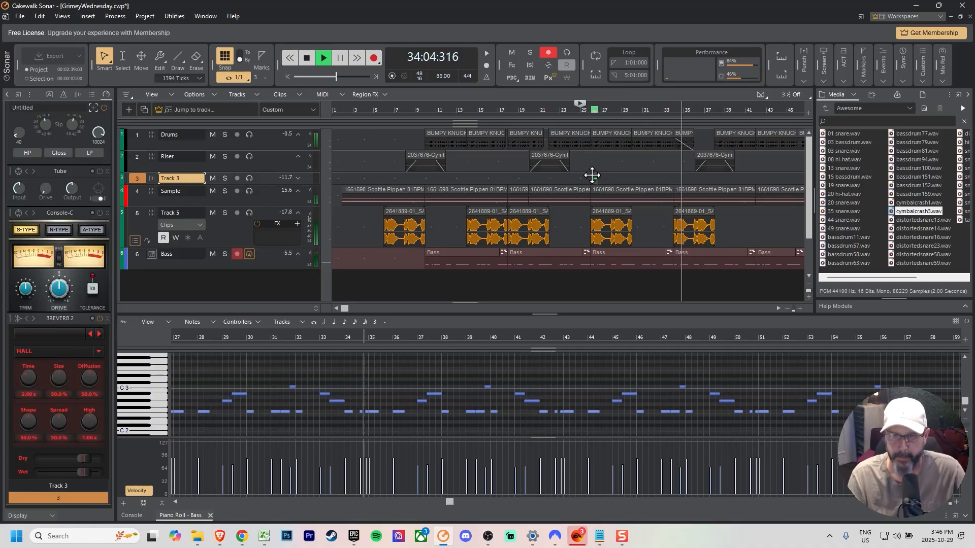
left_click_drag(595, 175, 723, 183)
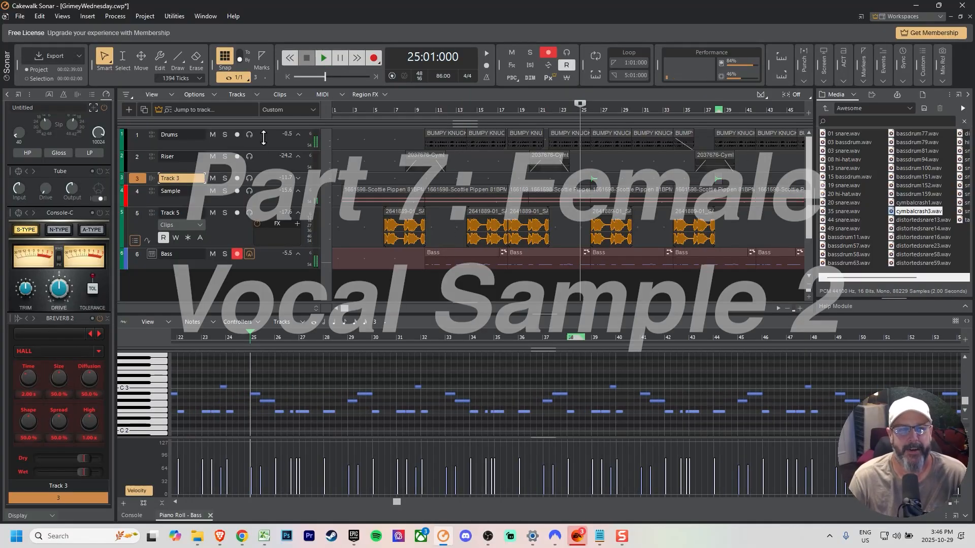
- Set the playback position to measure 3 and browse the sample library to the vocal folders in 0 Sounds.com ALL > 2 Supplemental Sounds
left_click(352, 111)
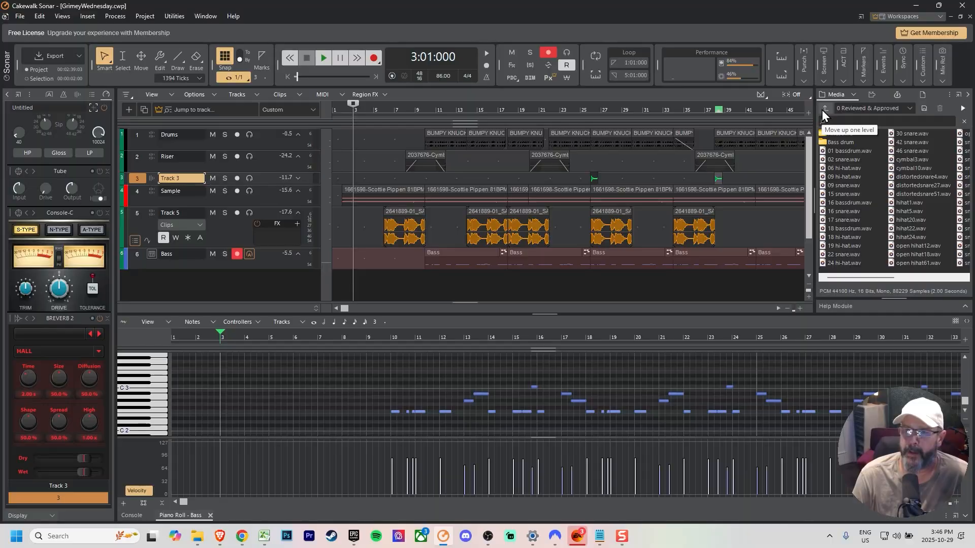
left_click(821, 110)
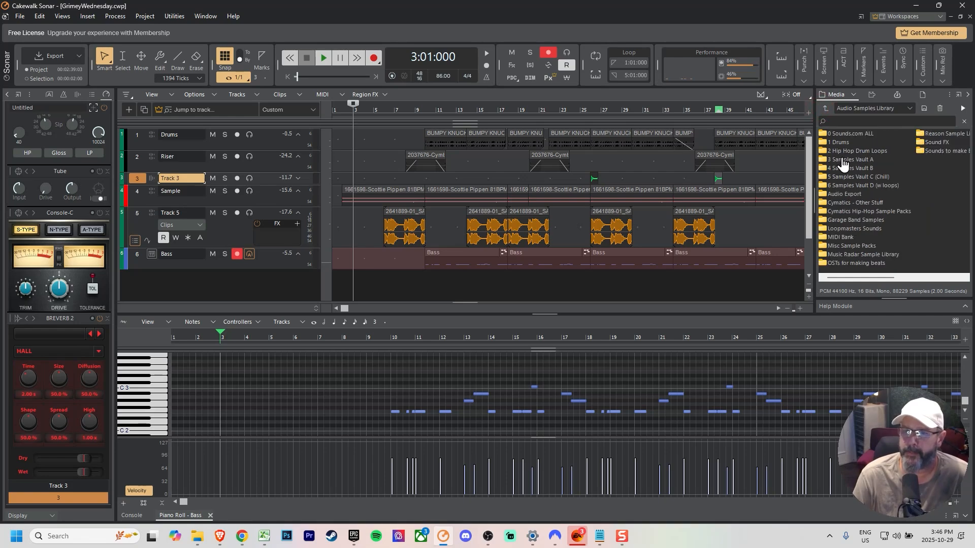
double_click(845, 135)
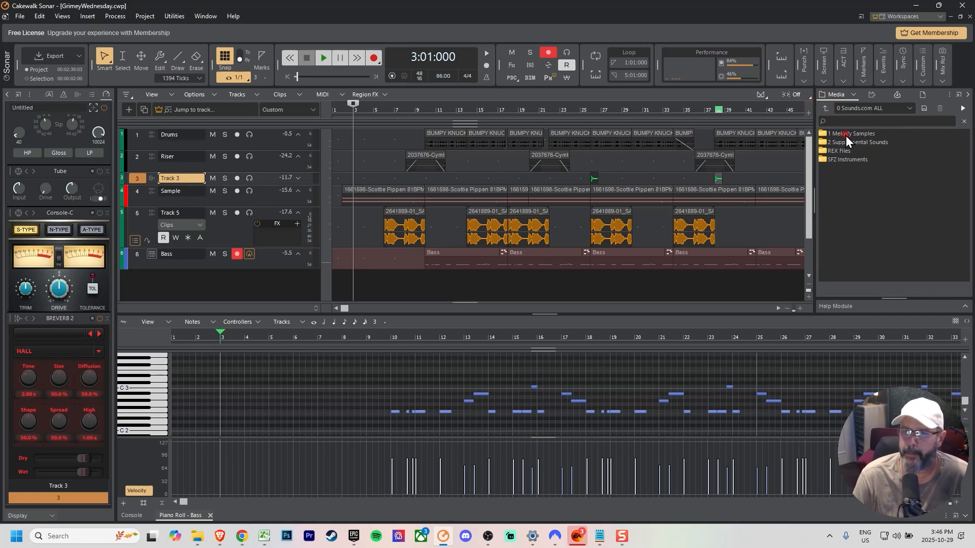
double_click(847, 143)
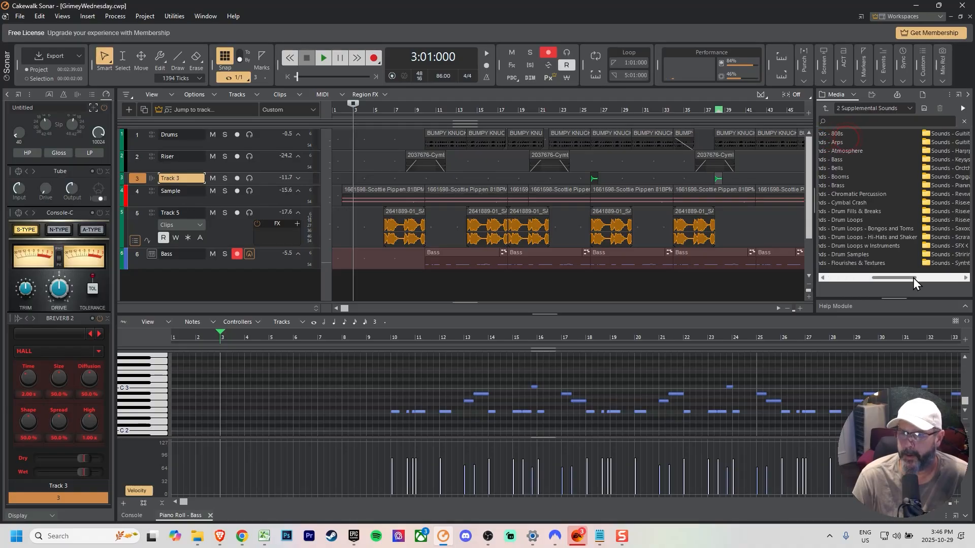
left_click(913, 278)
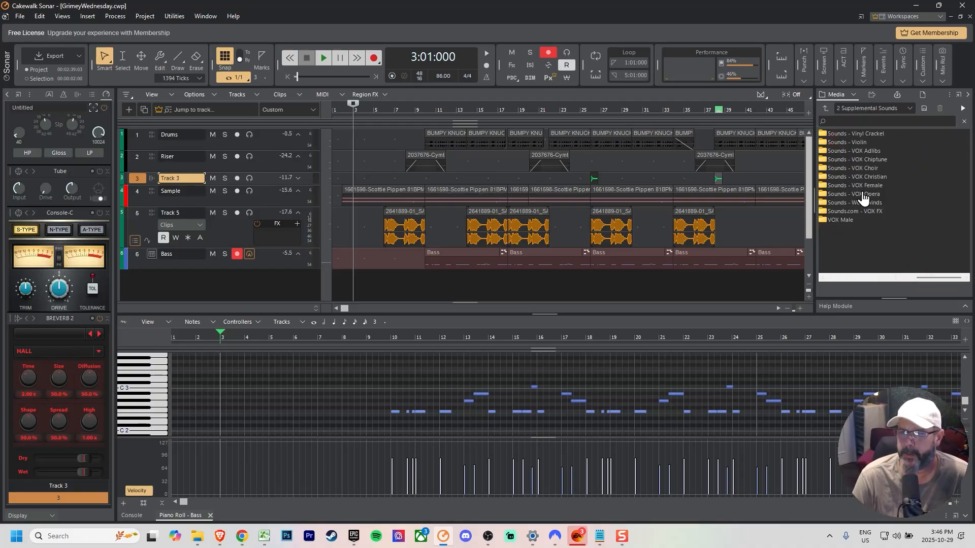
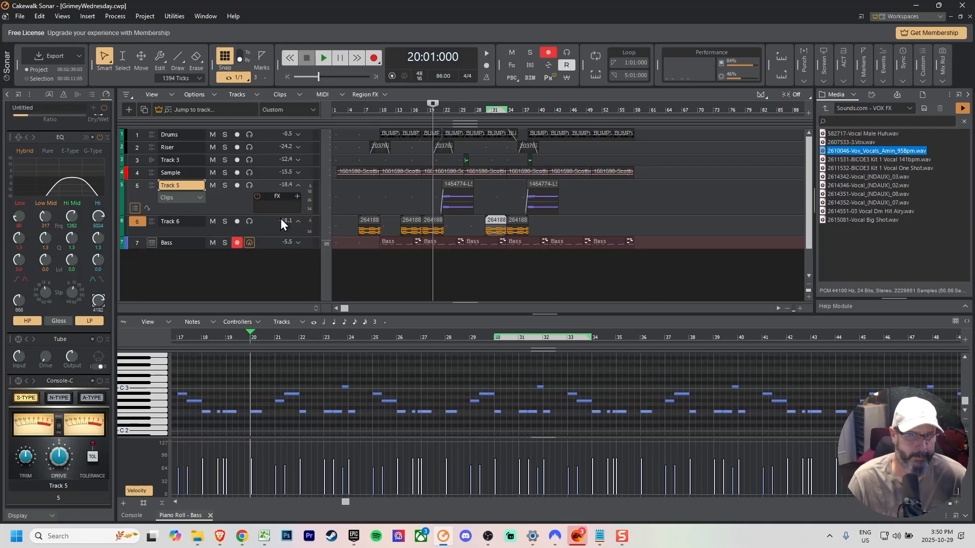
- Insert a new audio track above the Bass track and place 2610046-Vox_Vocals_Amin_95Bpm.wav on it at measure 3
right_click(267, 244)
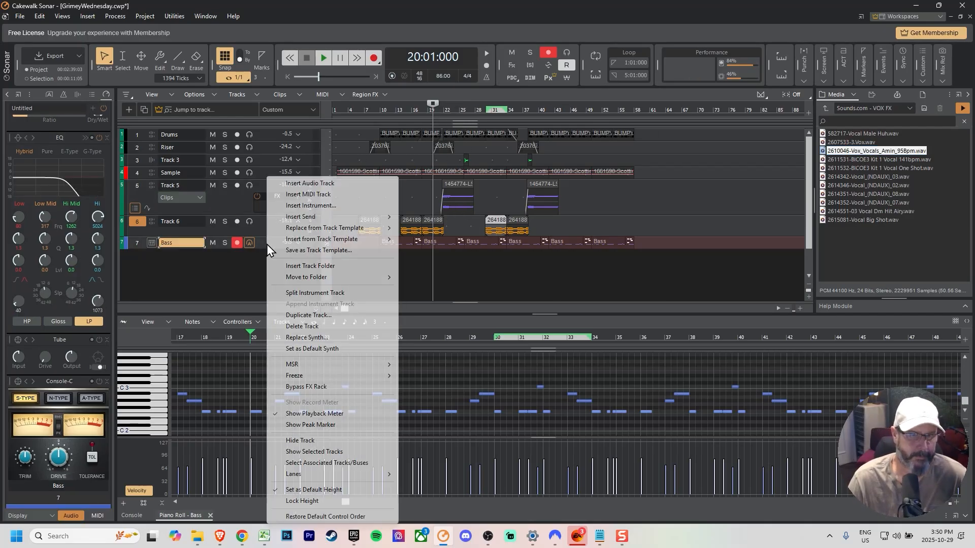
left_click(302, 185)
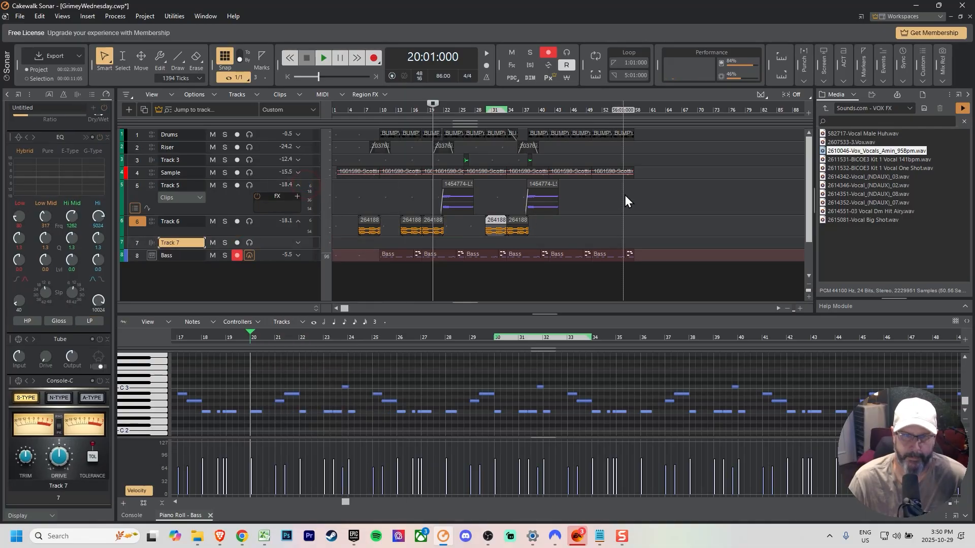
left_click_drag(839, 161, 345, 246)
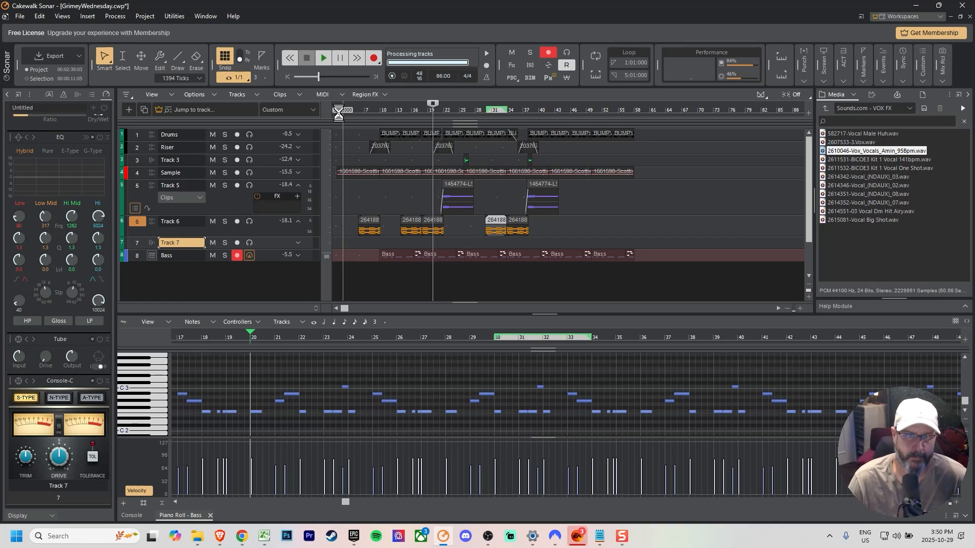
- Audition the new vocal sample with the beat from measure 2, enlarging Track 7 to show its waveform
left_click(339, 114)
key("space")
key("space")
key("space")
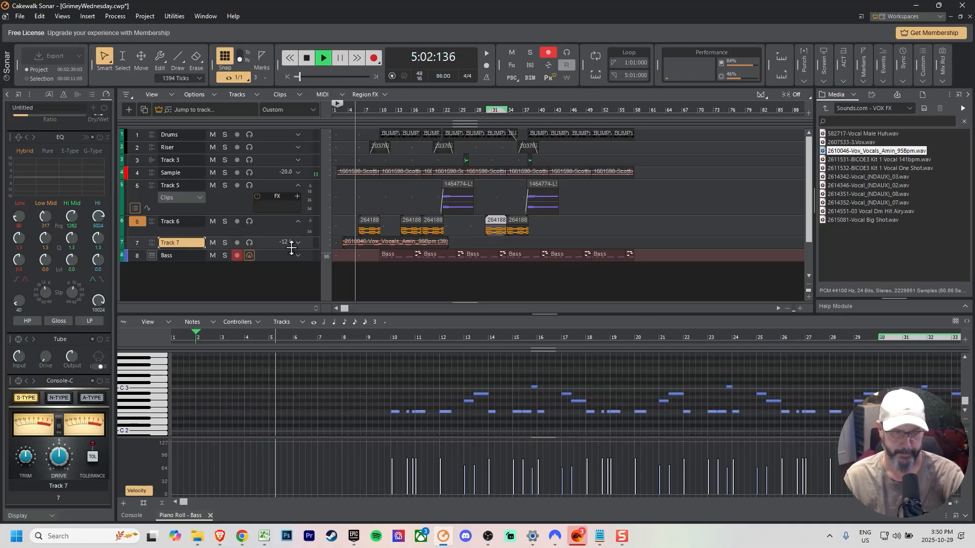
left_click_drag(291, 247, 287, 277)
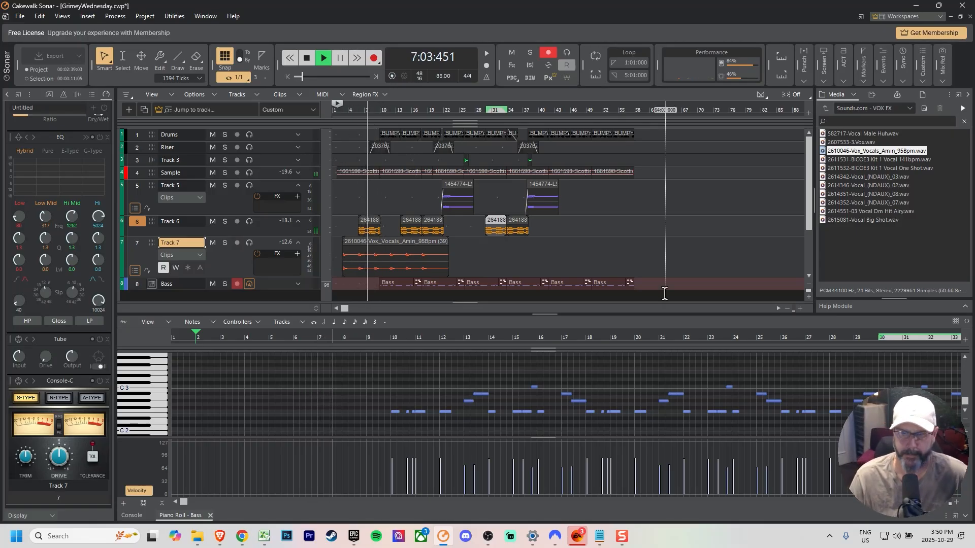
left_click(801, 309)
left_click(801, 310)
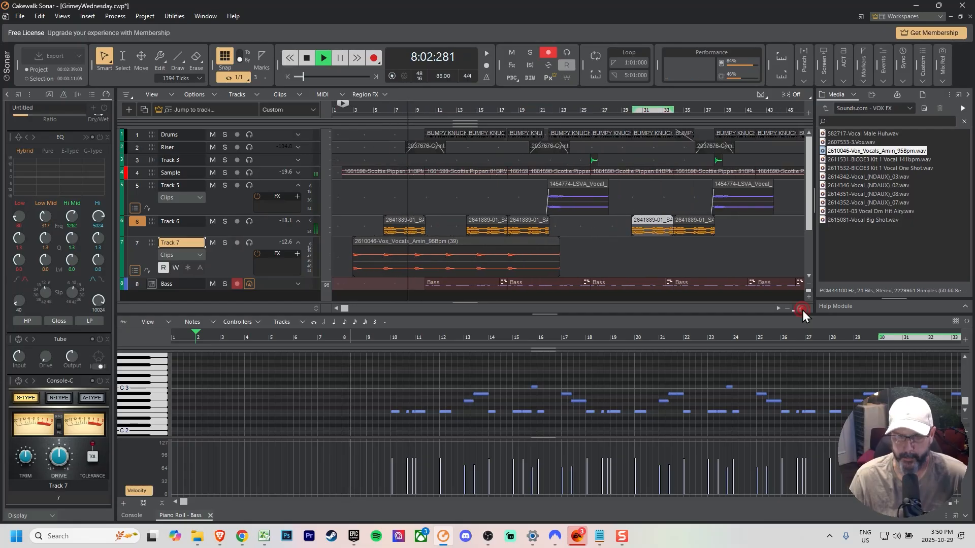
left_click(801, 310)
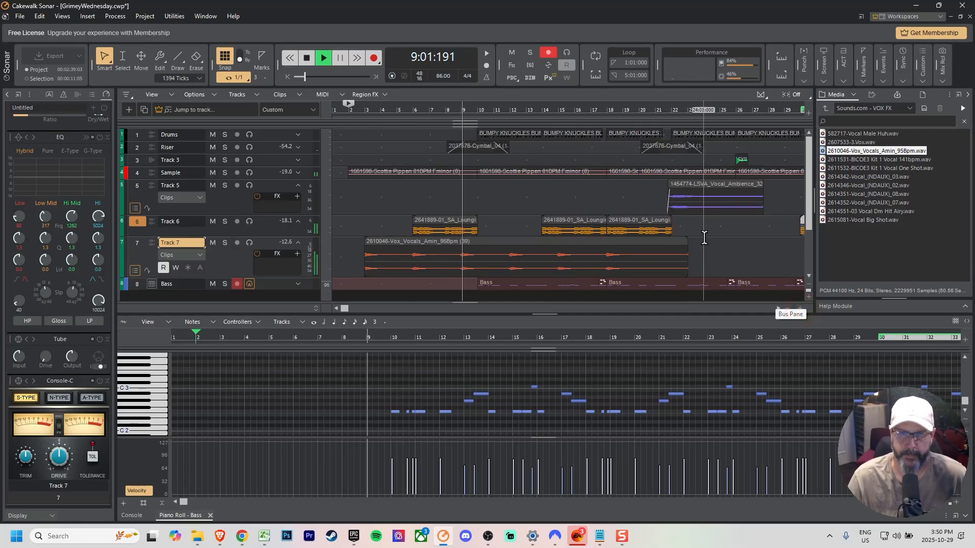
key("space")
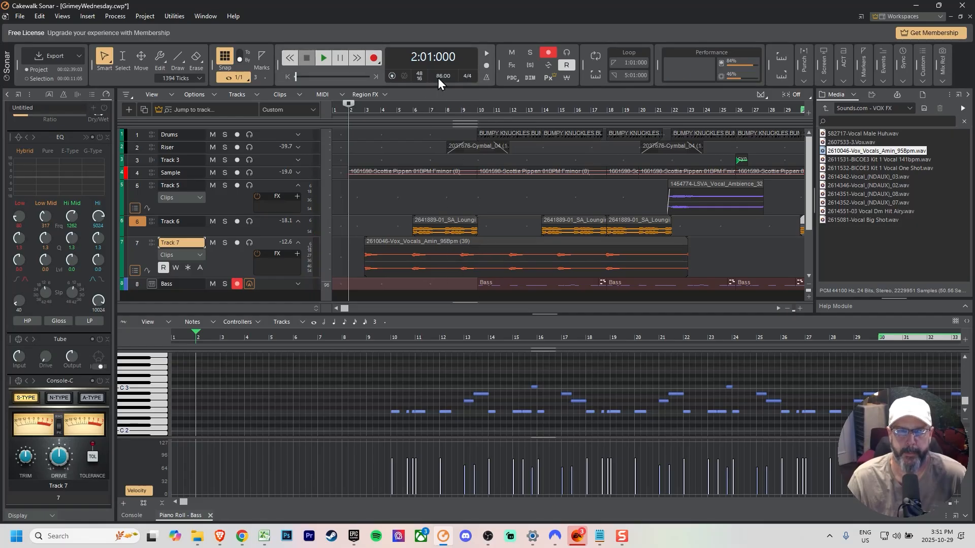
- Try starting the Track 7 vocal clip at measure 2 and adjusting its end, and move it back to measure 3
left_click(459, 249)
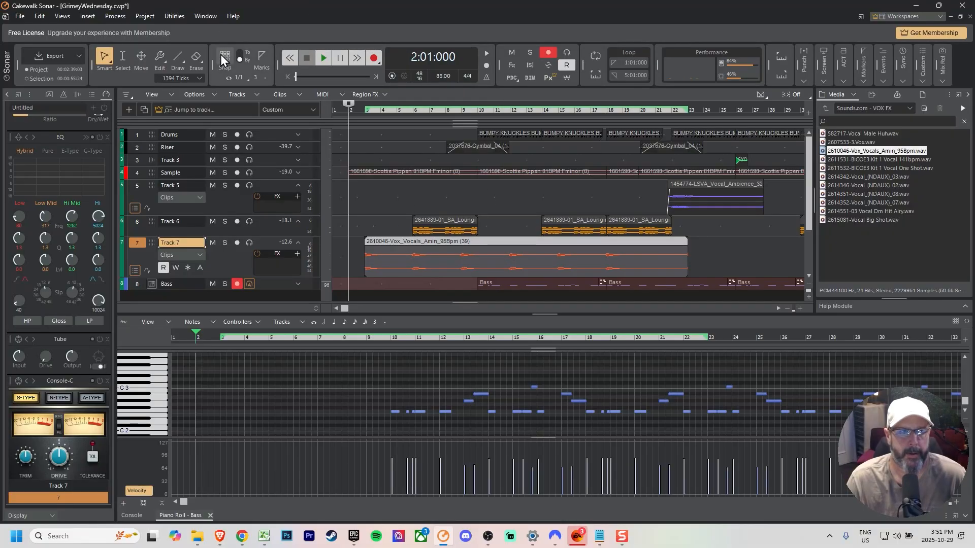
left_click(224, 56)
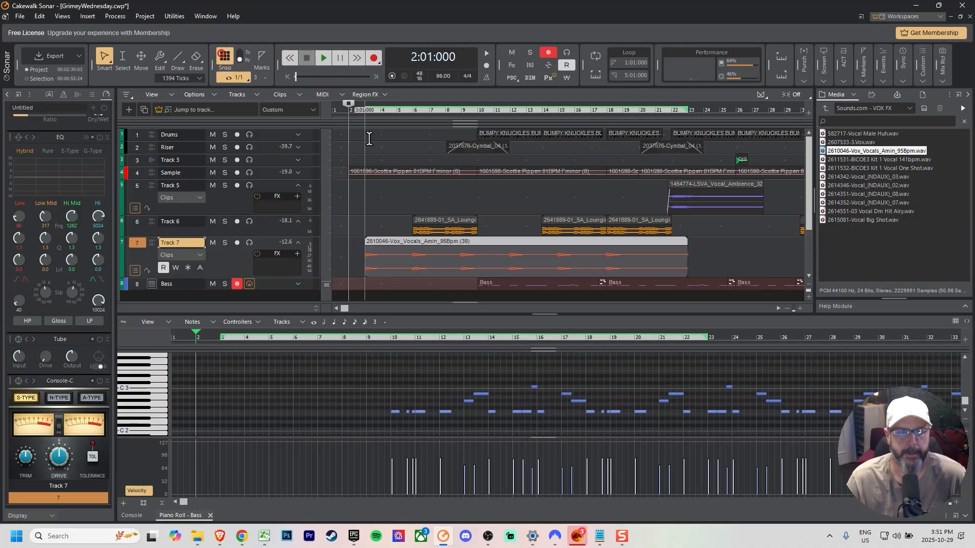
left_click_drag(518, 240, 507, 240)
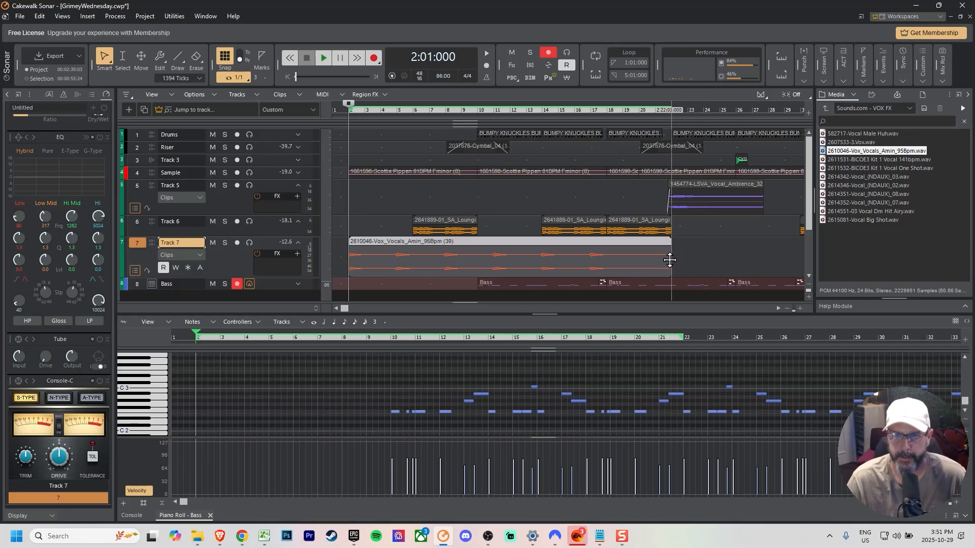
left_click_drag(670, 260, 688, 263)
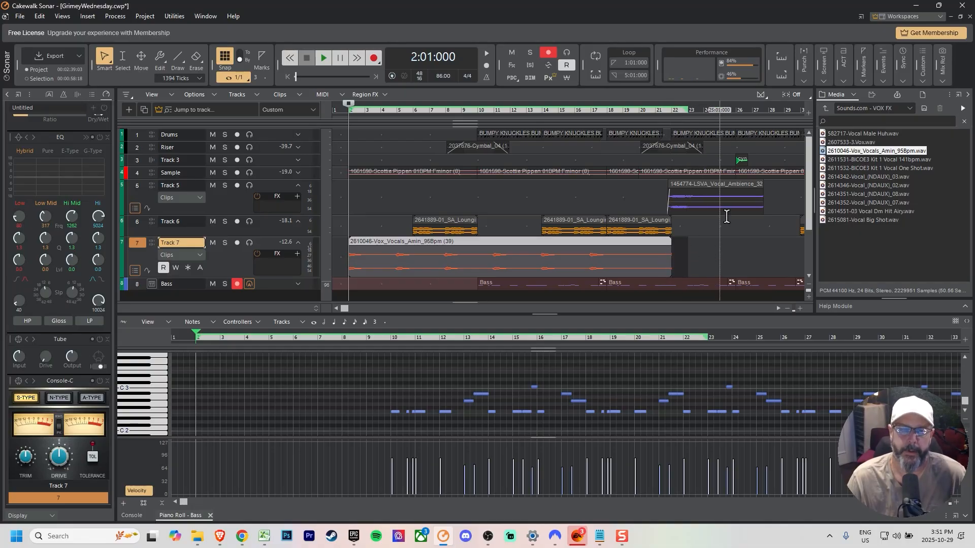
left_click_drag(477, 240, 494, 241)
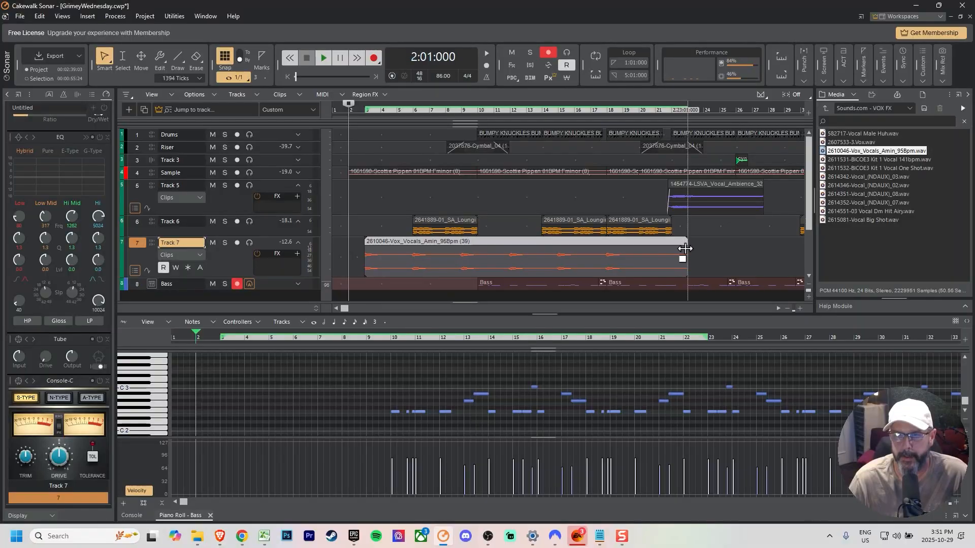
mouse_move(685, 255)
left_mouse_down()
mouse_move(750, 257)
mouse_move(688, 257)
left_mouse_up()
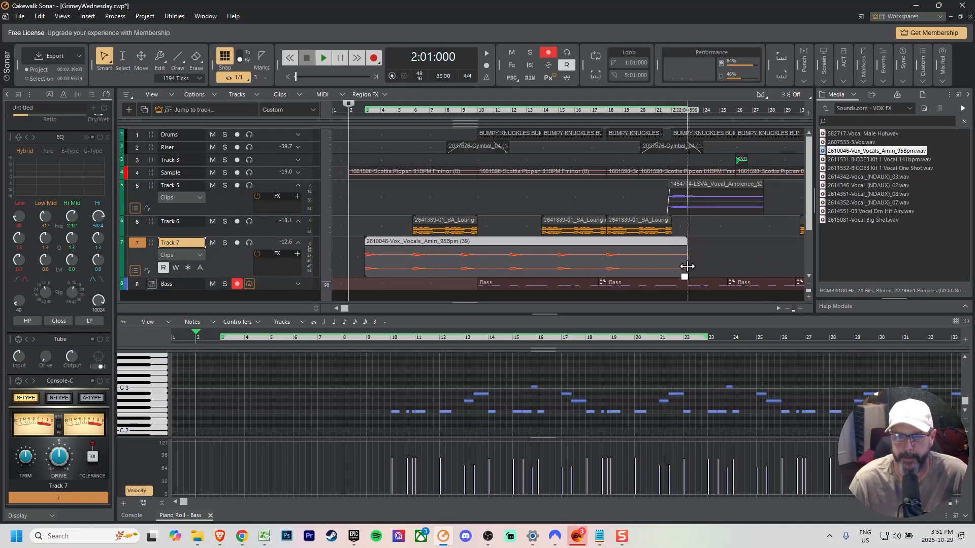
- Turn off groove-clip looping for the vocal clip on Track 7
right_click(572, 254)
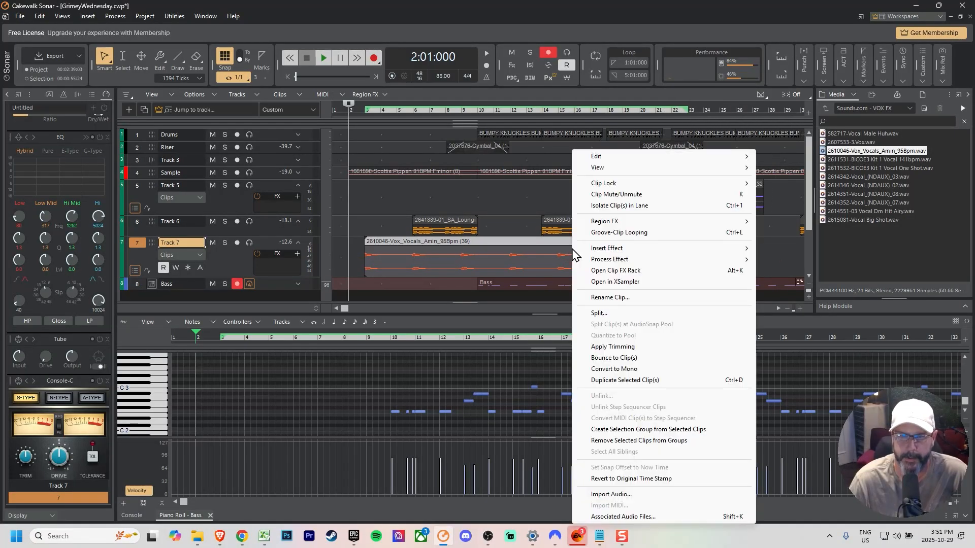
left_click(639, 234)
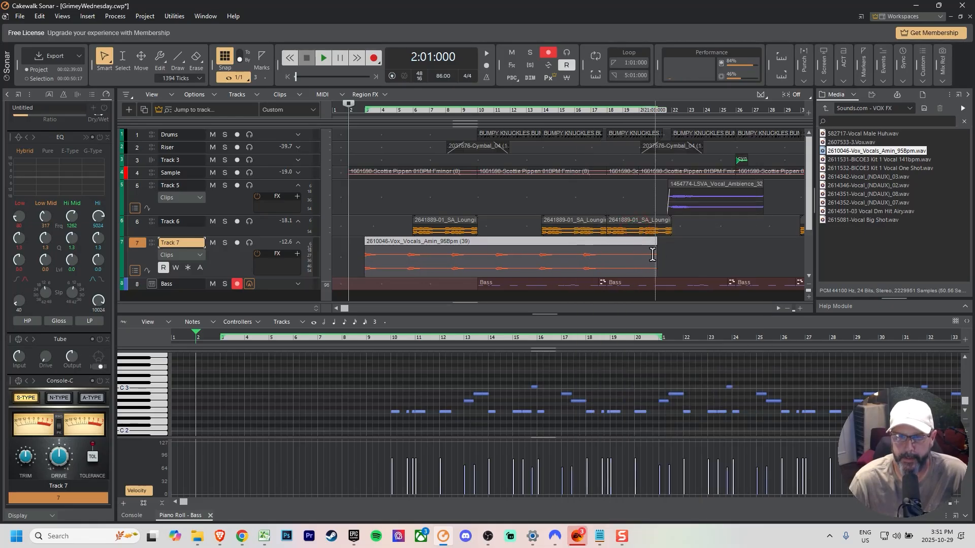
right_click(595, 245)
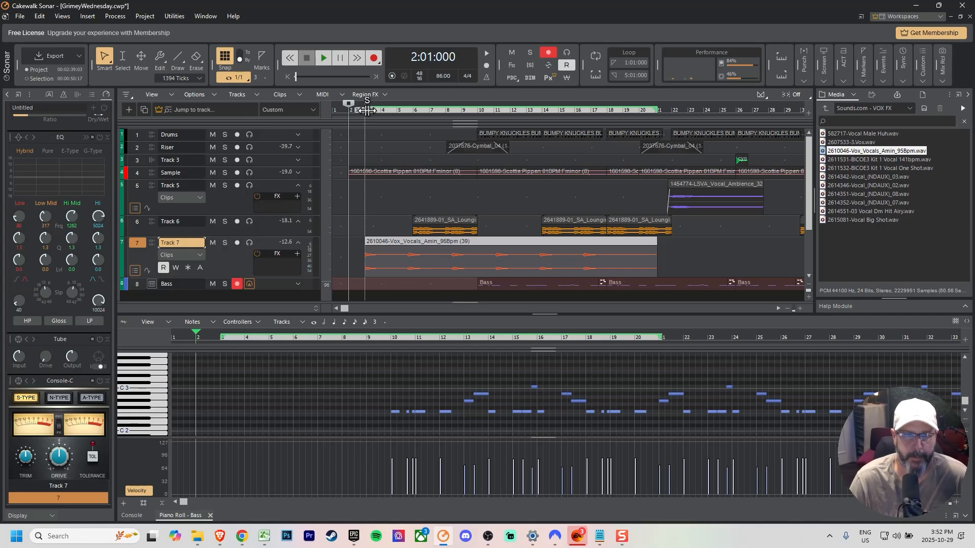
- Try time-stretching the vocal clip to about 149%, audition it from measure 3, undo the stretch and audition the unstretched clip
left_click(365, 111)
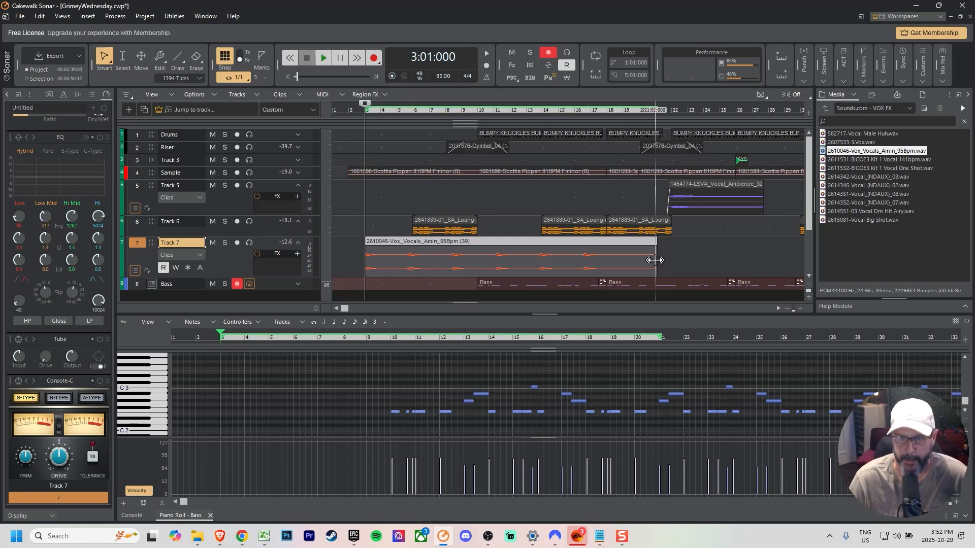
left_click_drag(656, 259, 787, 263)
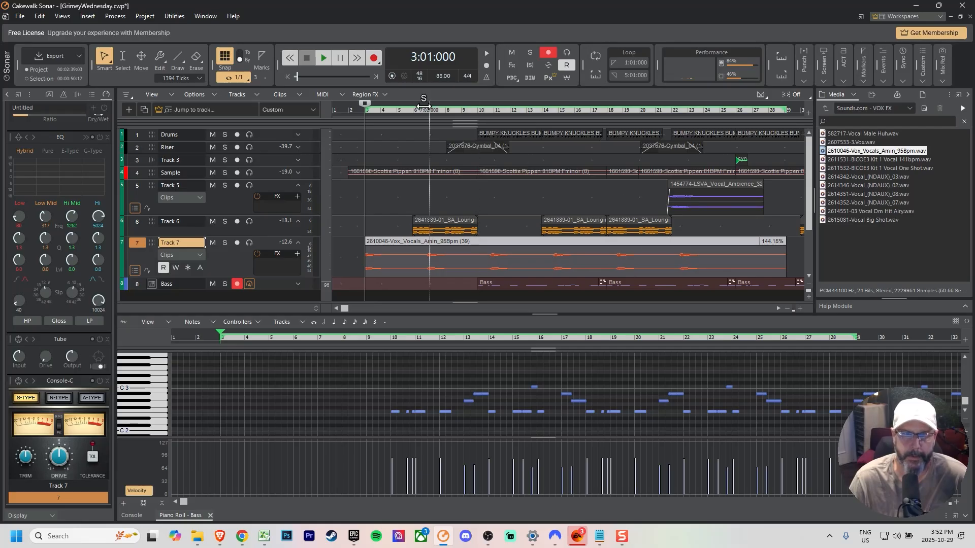
key("space")
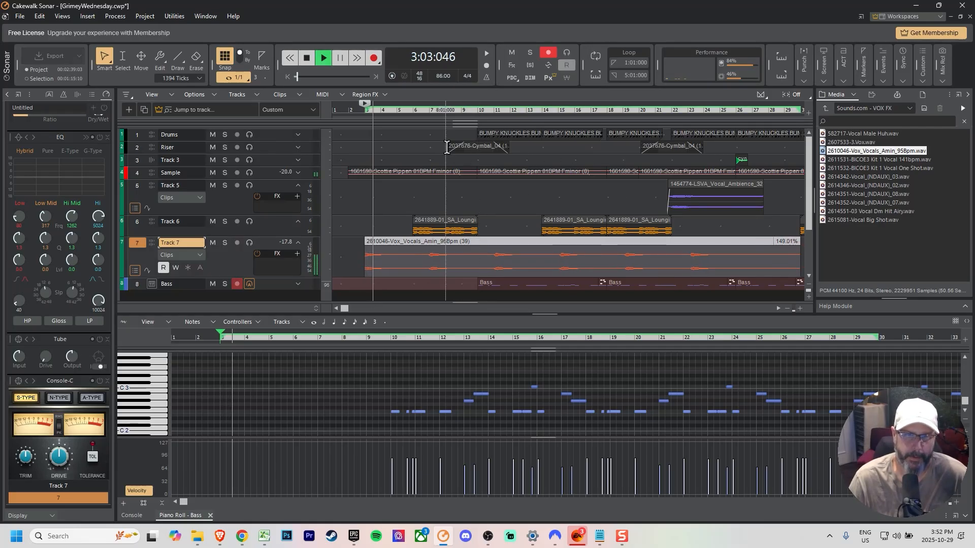
key("space")
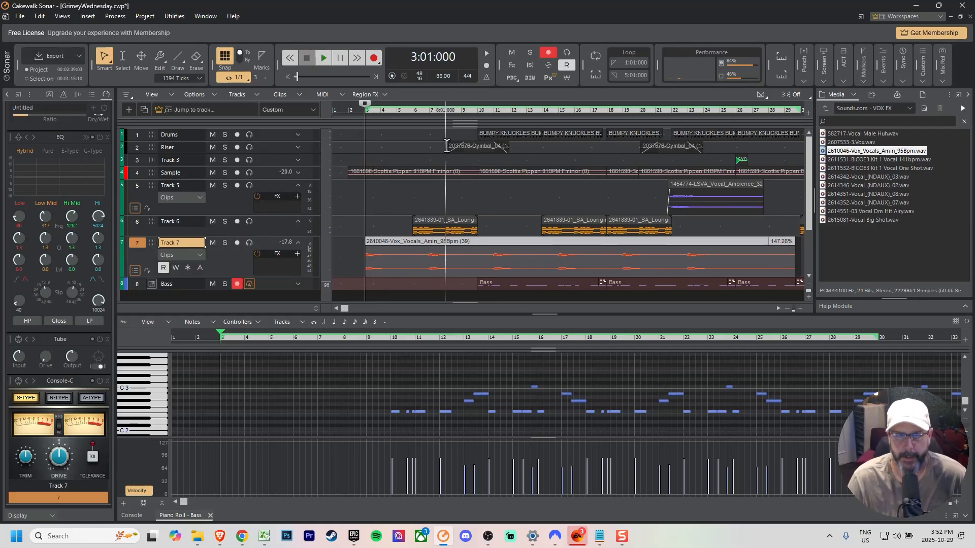
key("ctrl+z")
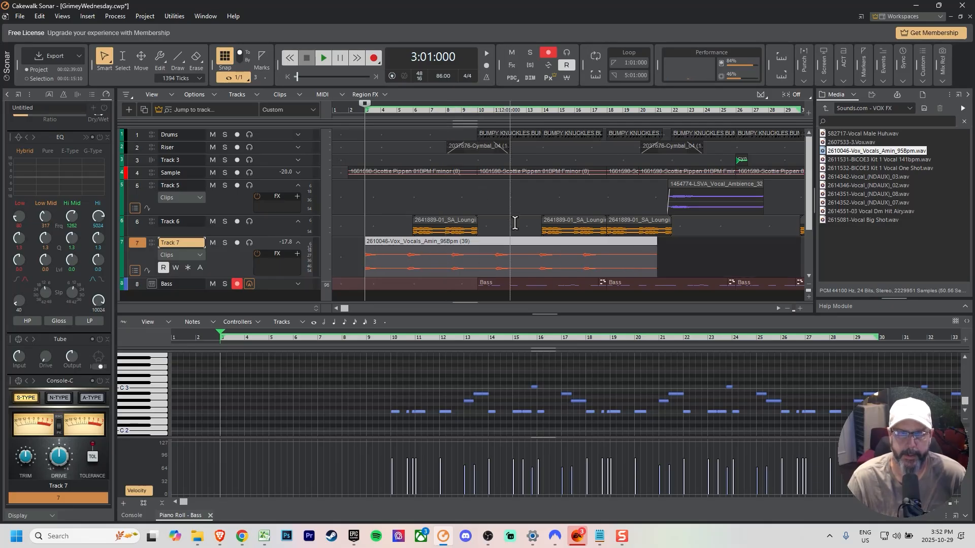
key("space")
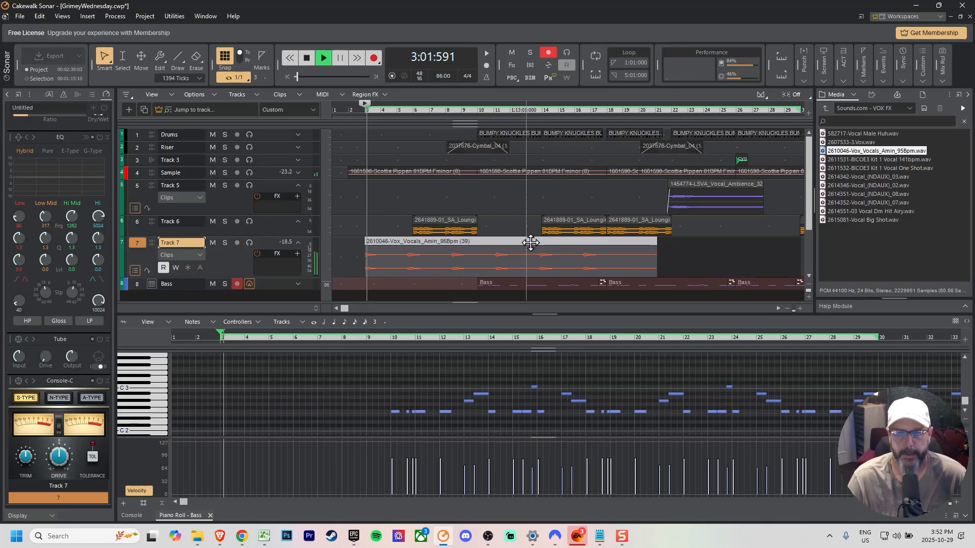
key("space")
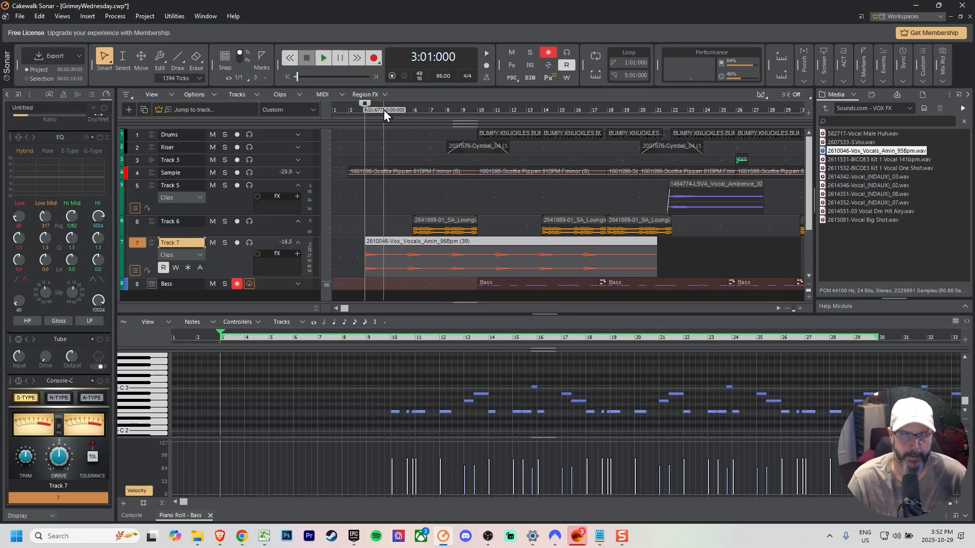
- Split the Track 7 vocal clip at 4:02:563 and delete everything after the split, keeping only the first vocal phrase
left_click(383, 110)
left_click(387, 249)
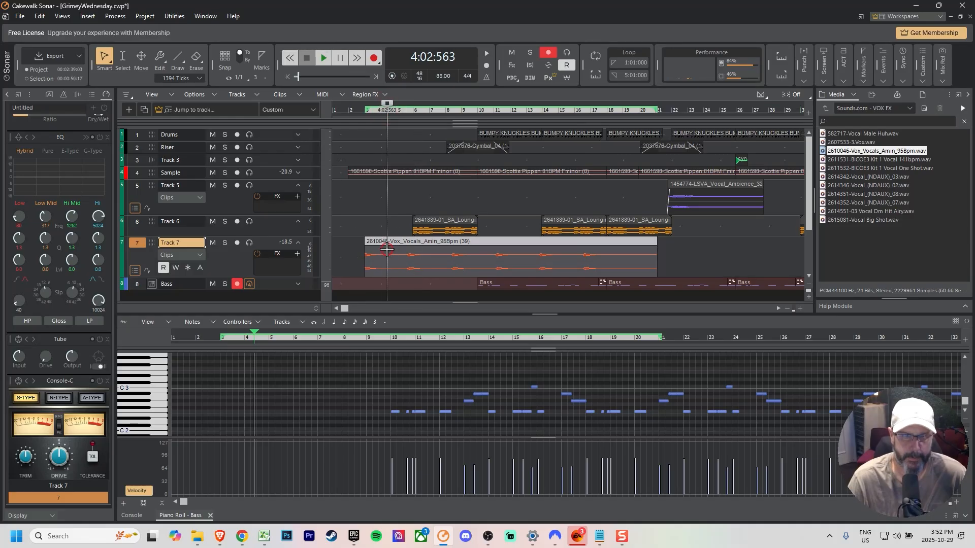
right_click(387, 249)
left_click(412, 315)
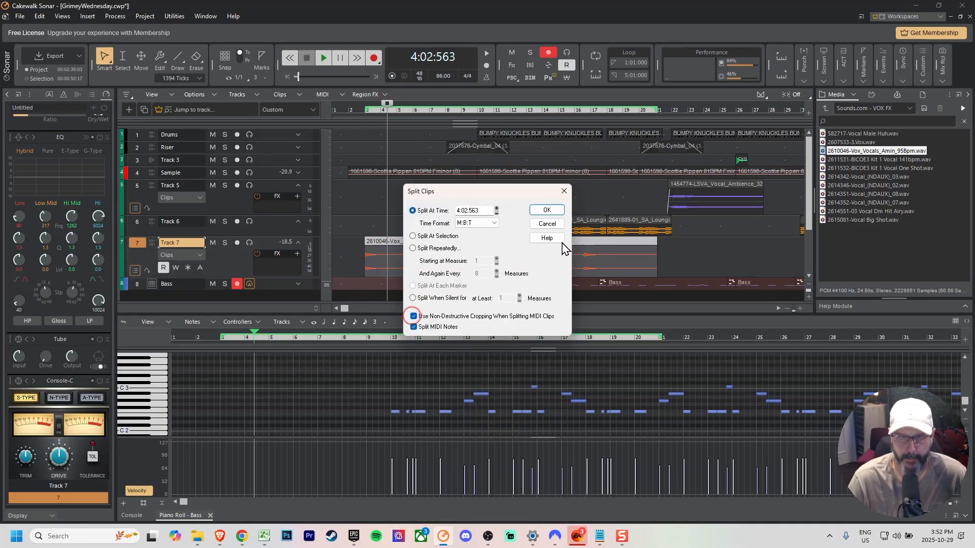
left_click(545, 211)
left_click(473, 239)
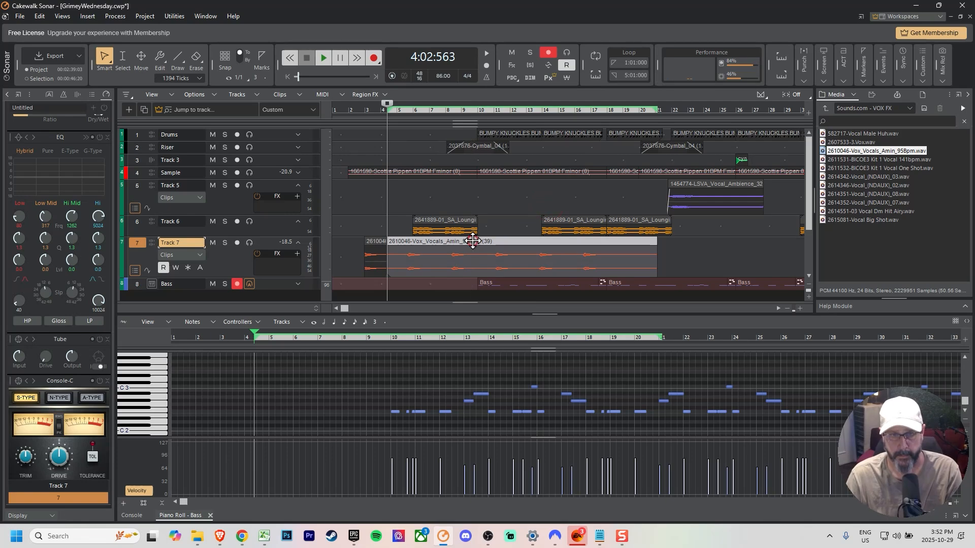
key("Delete")
- Turn snap to grid back on, select the remaining vocal phrase and set the playback position to measure 3
left_click(220, 61)
left_click(378, 241)
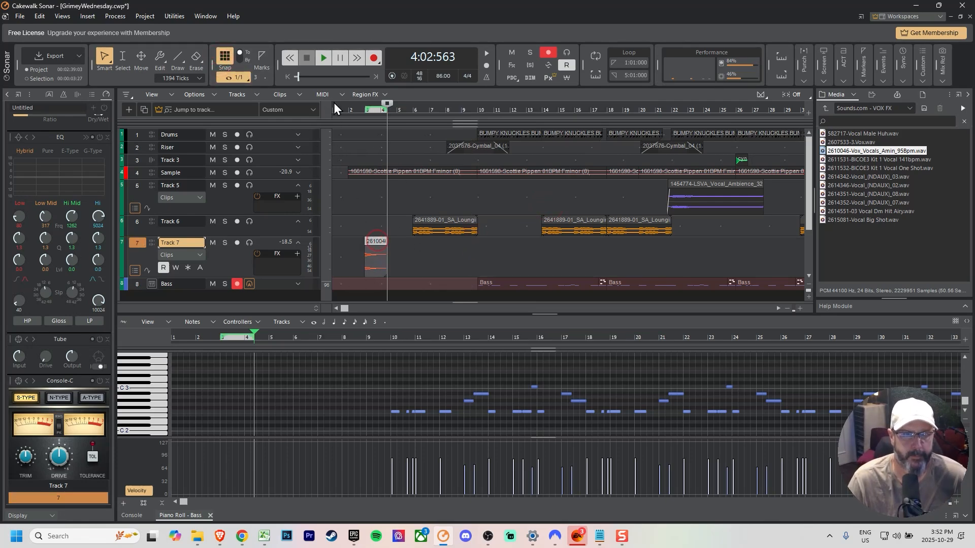
left_click(368, 111)
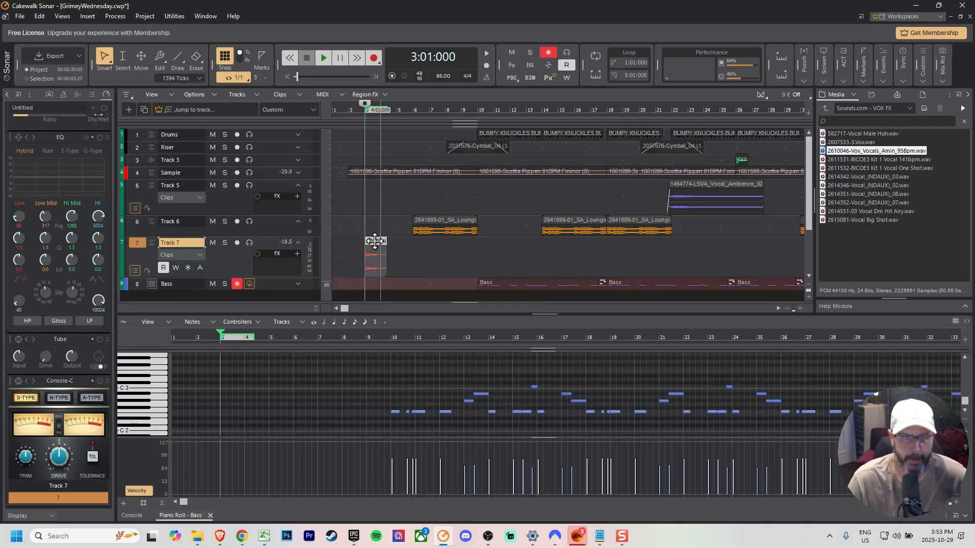
- Audition the Track 7 vocal phrase at measure 3 and at measure 2, and settle it at measure 4
key("space")
key("space")
left_click(348, 112)
key("space")
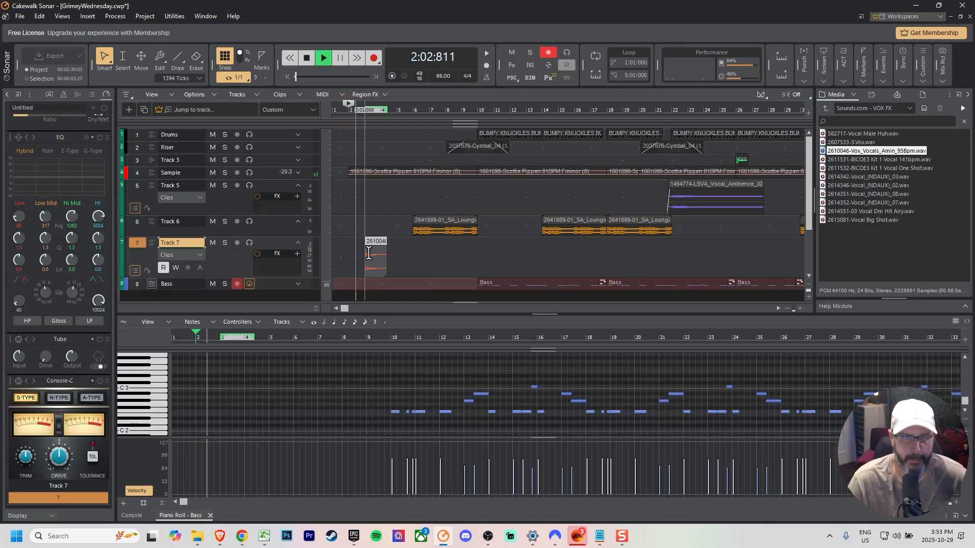
key("space")
left_click_drag(367, 245, 358, 244)
key("space")
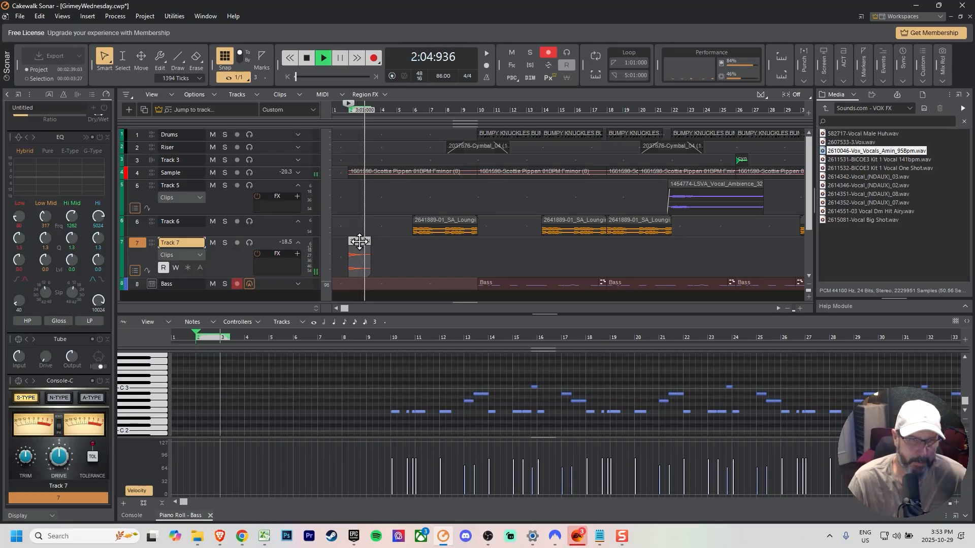
left_click_drag(359, 242, 393, 243)
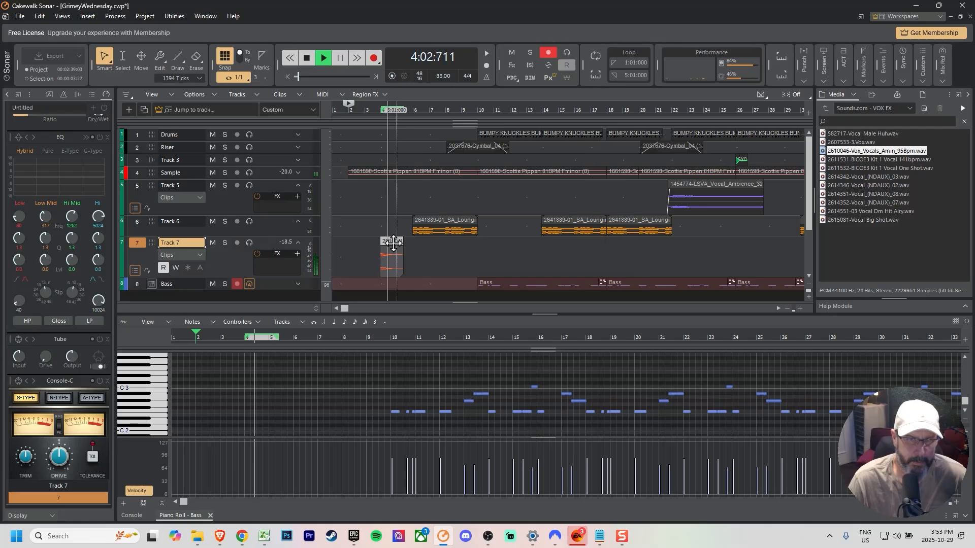
- Copy the vocal phrase along Track 7, trying measures 8 to 12, and place copies at about 10:03 and 18:03
left_click_drag(394, 243, 458, 257)
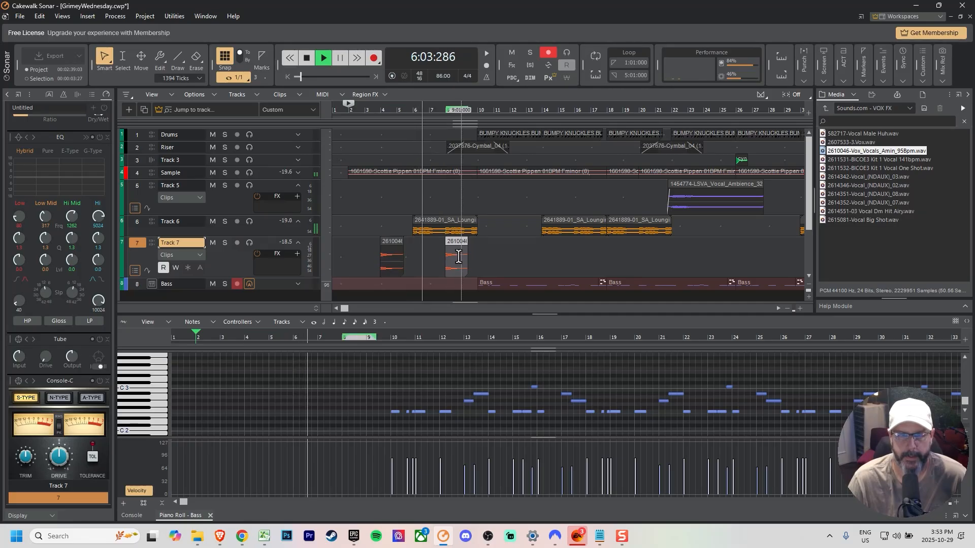
left_click_drag(459, 241, 510, 240)
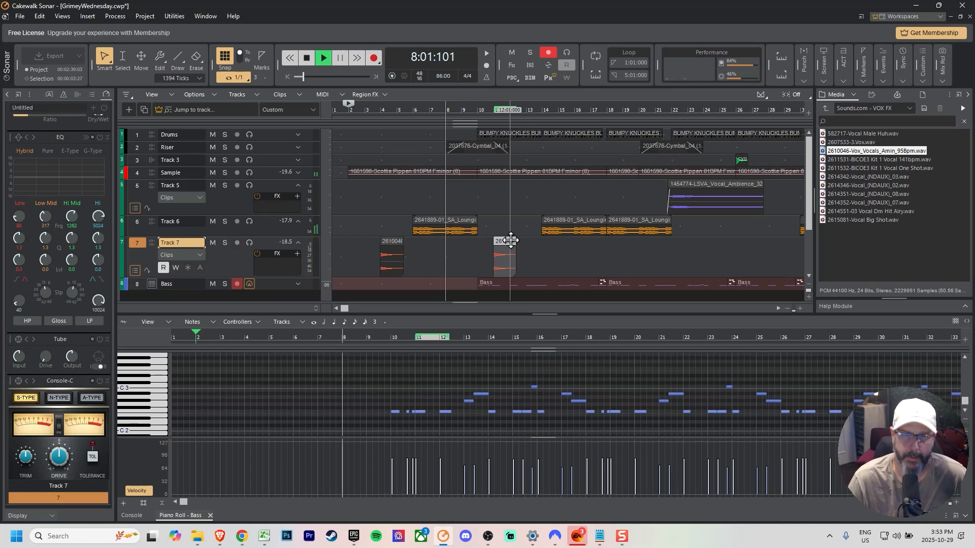
left_click(509, 240)
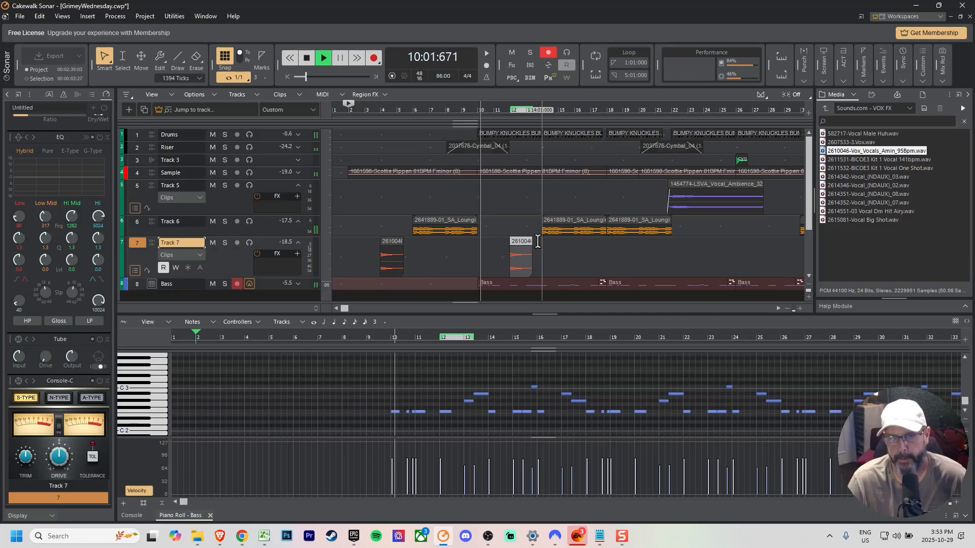
left_click_drag(524, 240, 491, 241)
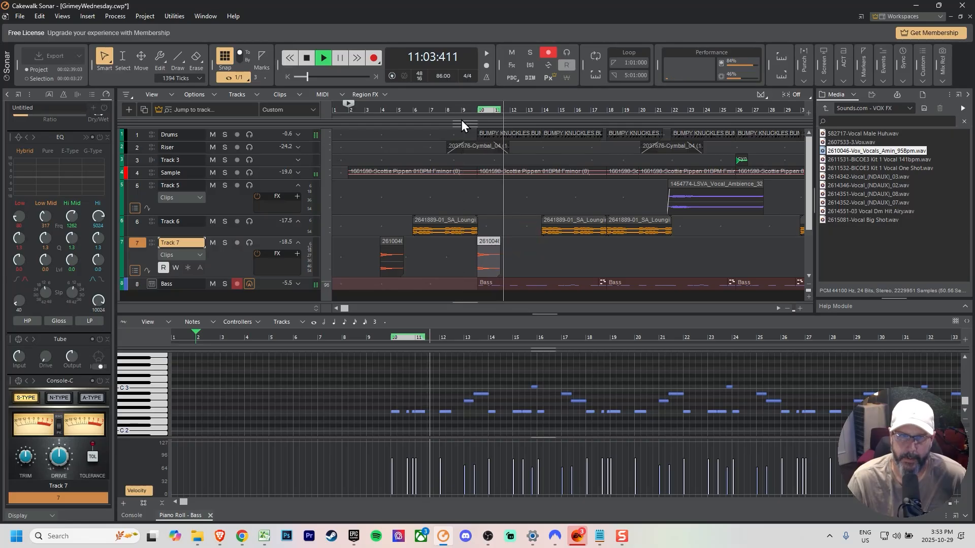
left_click(465, 114)
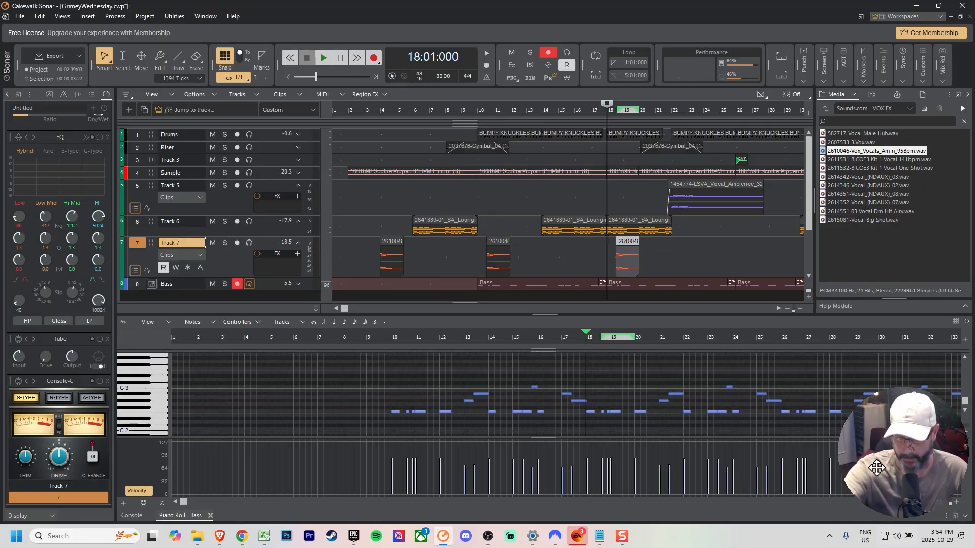
- Turn off snap to grid and nudge the third vocal phrase slightly later to about 18:04, auditioning it from measure 18
key("ctrl+Right")
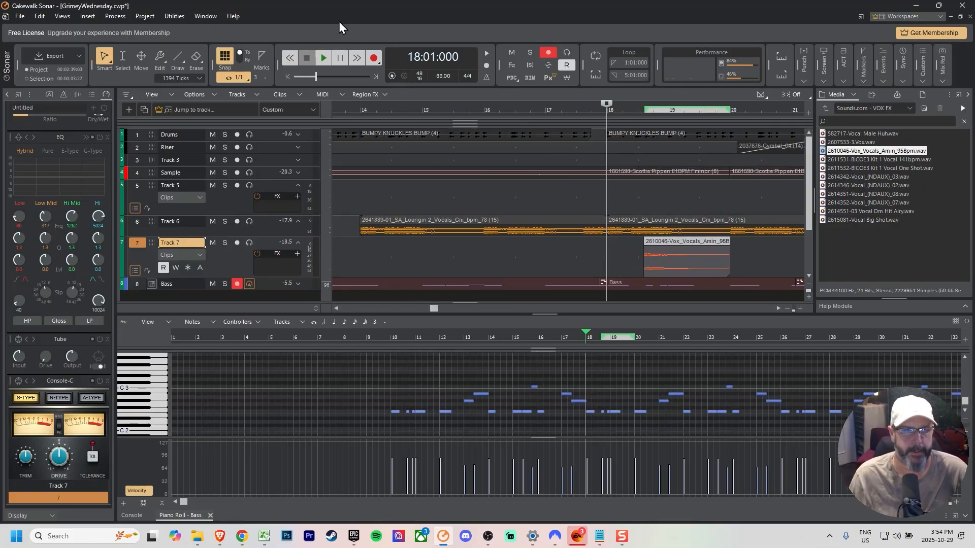
left_click(233, 52)
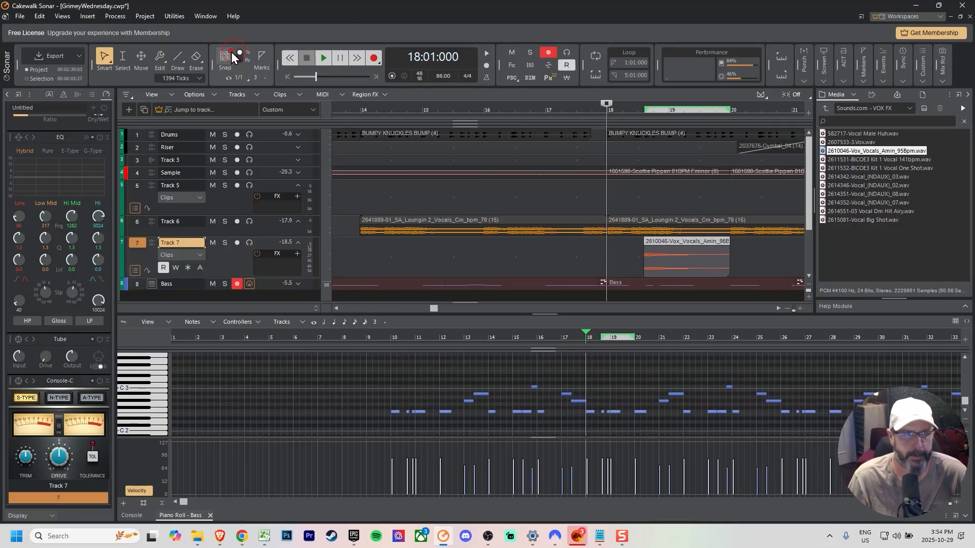
key("space")
left_click_drag(677, 246, 683, 243)
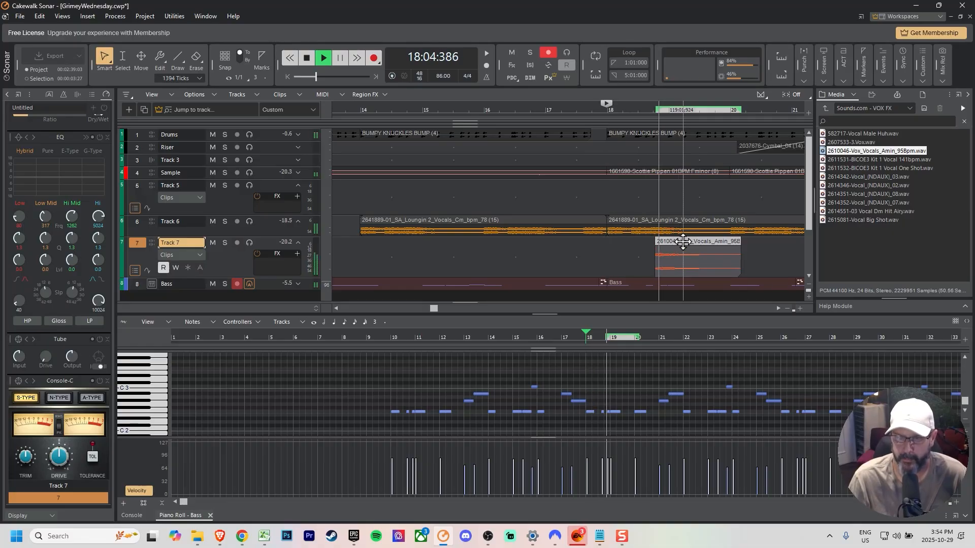
key("space")
left_click_drag(685, 242, 683, 244)
left_click_drag(682, 245, 682, 246)
key("space")
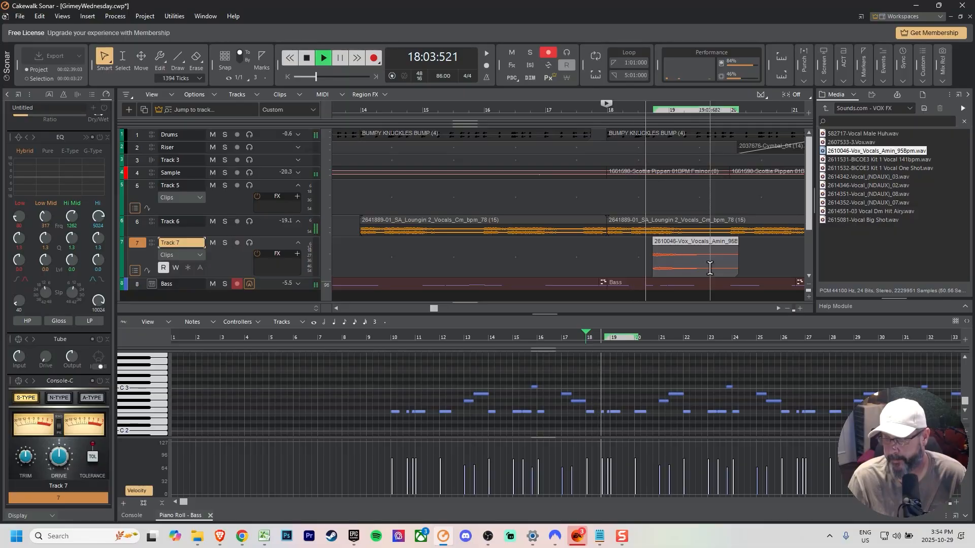
- With snap to grid back on, replace the two earlier Track 7 phrases with copies of the adjusted one, 8 and 16 measures before it
key("space")
left_click(786, 309)
left_click(786, 309)
left_click(786, 308)
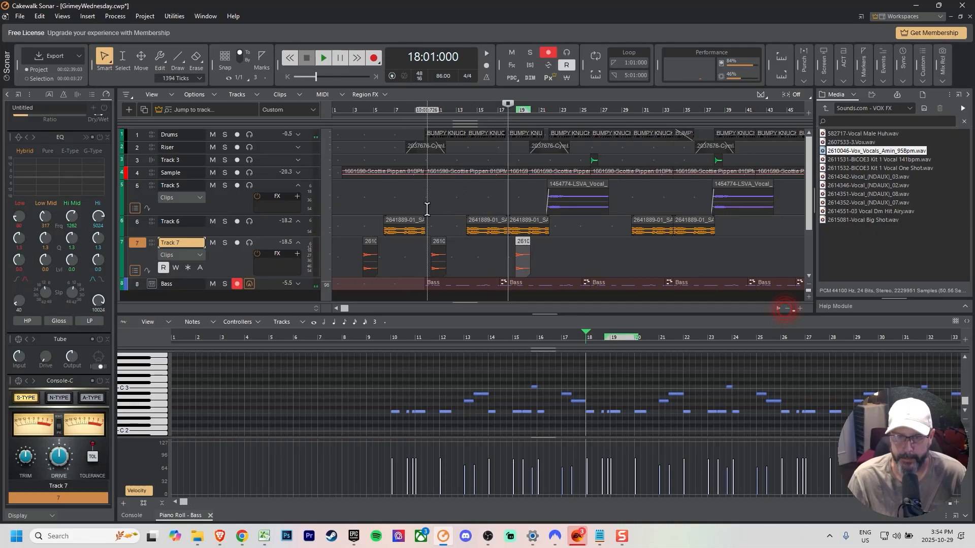
left_click_drag(471, 251, 341, 248)
key("Delete")
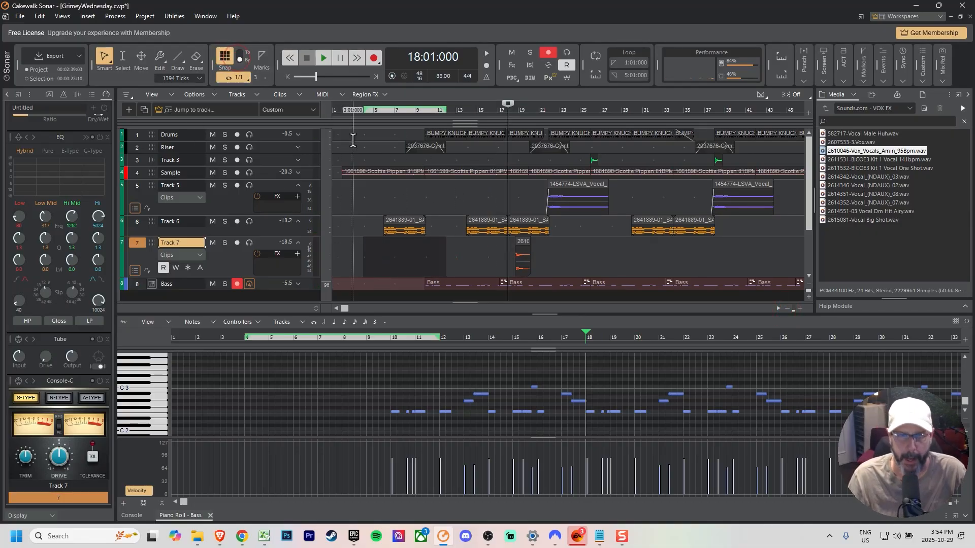
left_click_drag(520, 243, 446, 247)
left_click(348, 258)
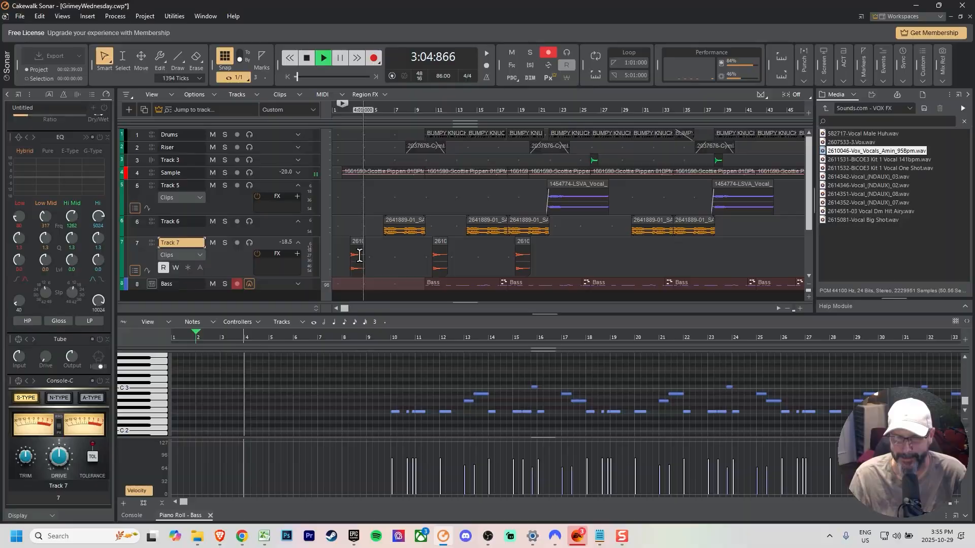
- Try an extra copy of the vocal phrase four measures after the first one and delete it
left_click_drag(356, 243, 401, 253)
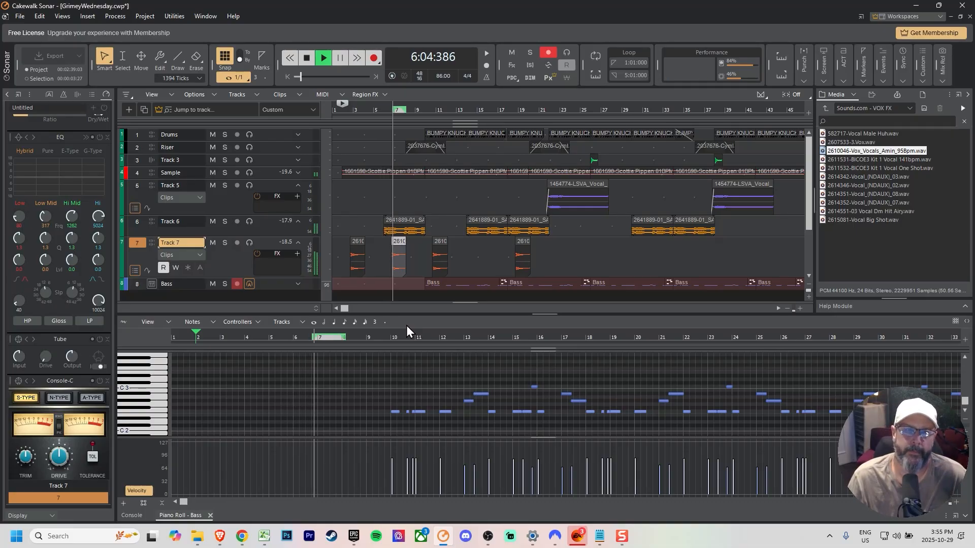
key("Delete")
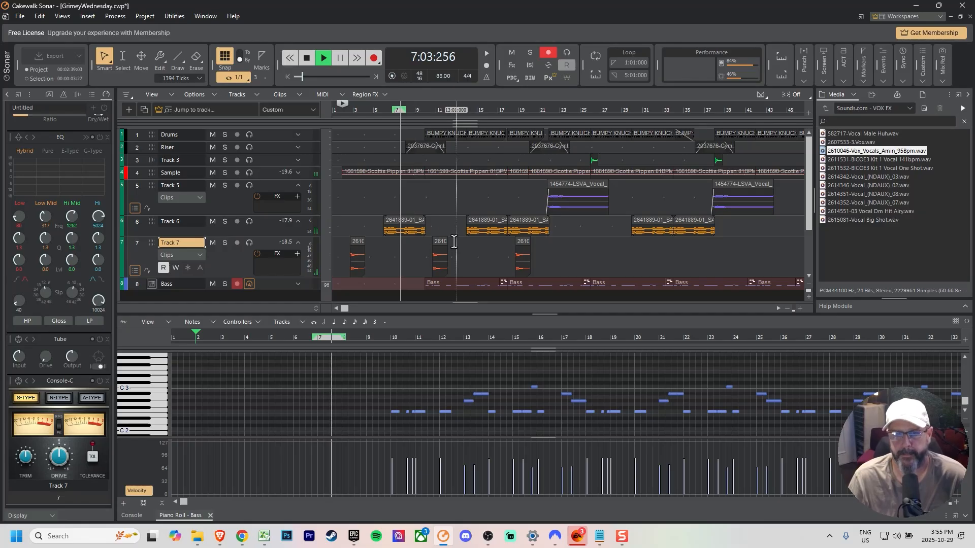
left_click_drag(358, 242, 592, 258)
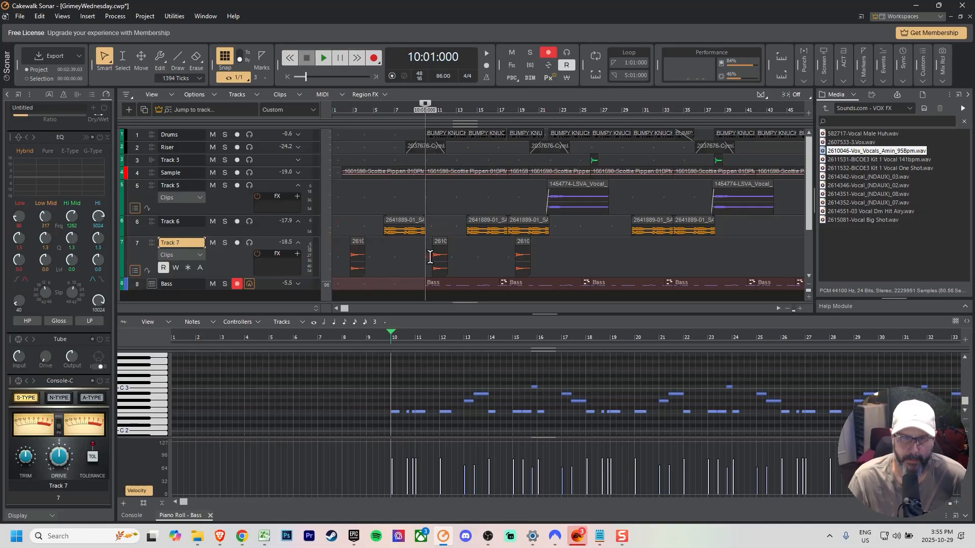
- During playback from measure 10, copy the last vocal phrase three more times along Track 7 at eight-measure intervals
key("space")
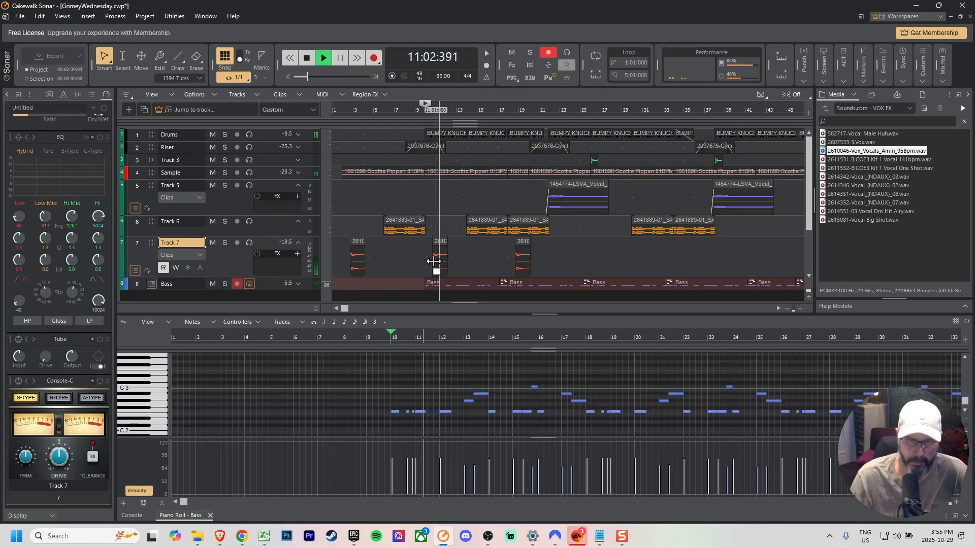
left_click(522, 244)
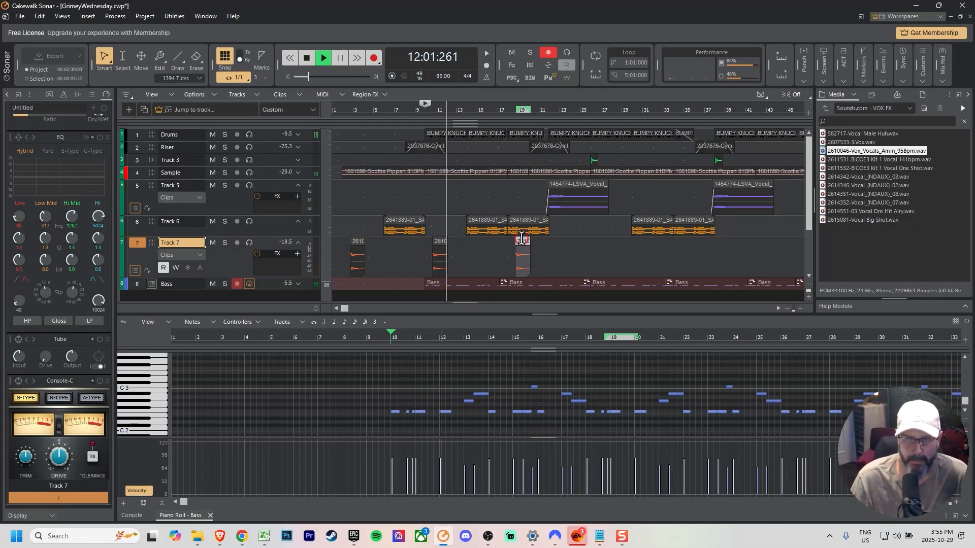
left_click_drag(524, 243, 610, 247)
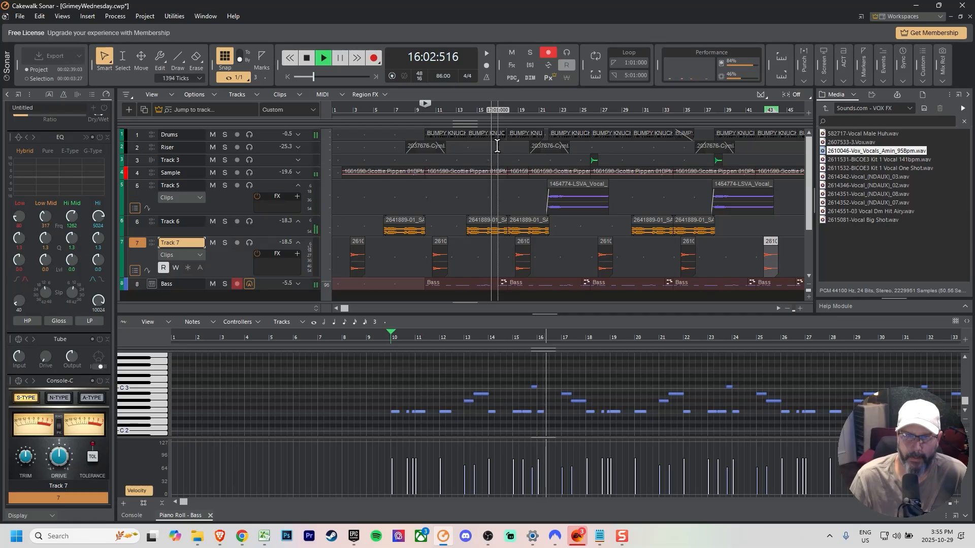
- Play the arrangement from measure 18 and from measure 7 to check the repeated vocal phrases in context
left_click(506, 109)
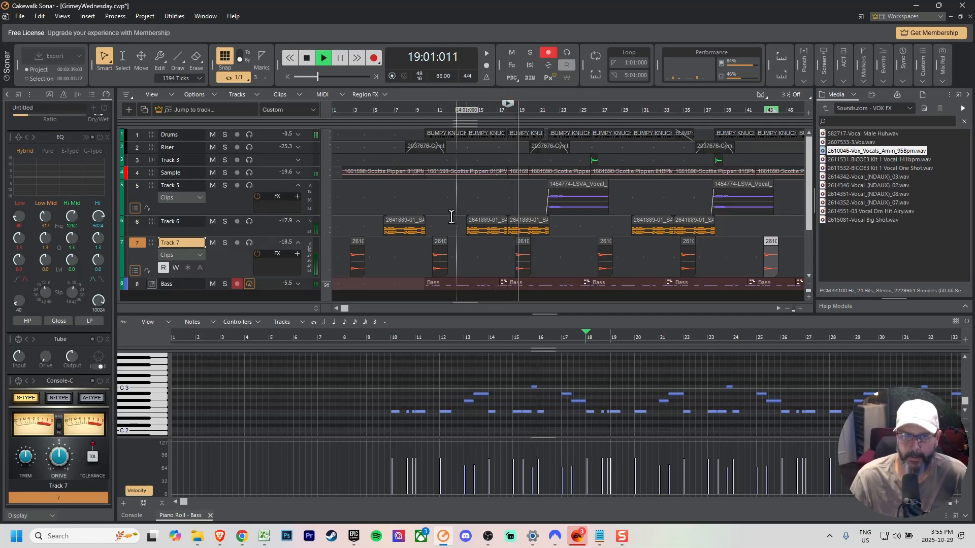
key("space")
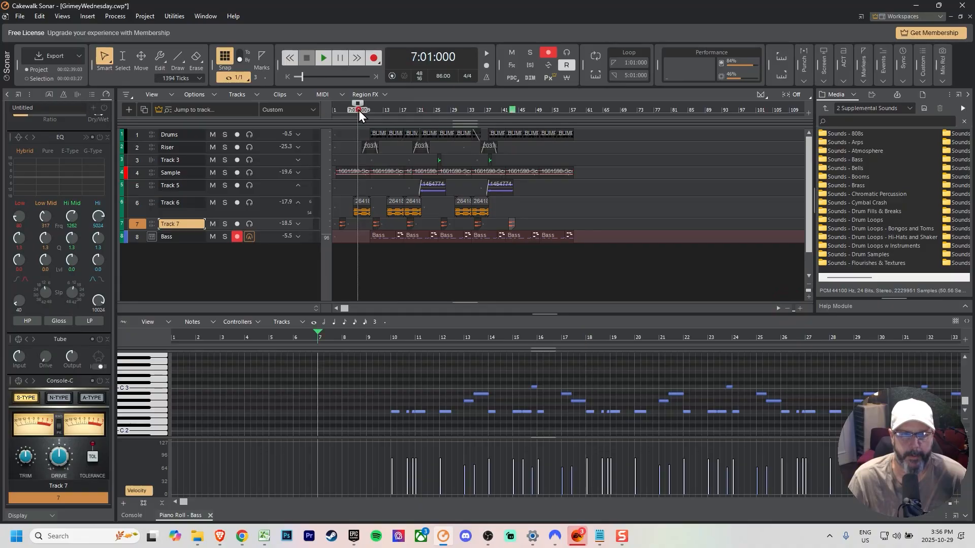
key("space")
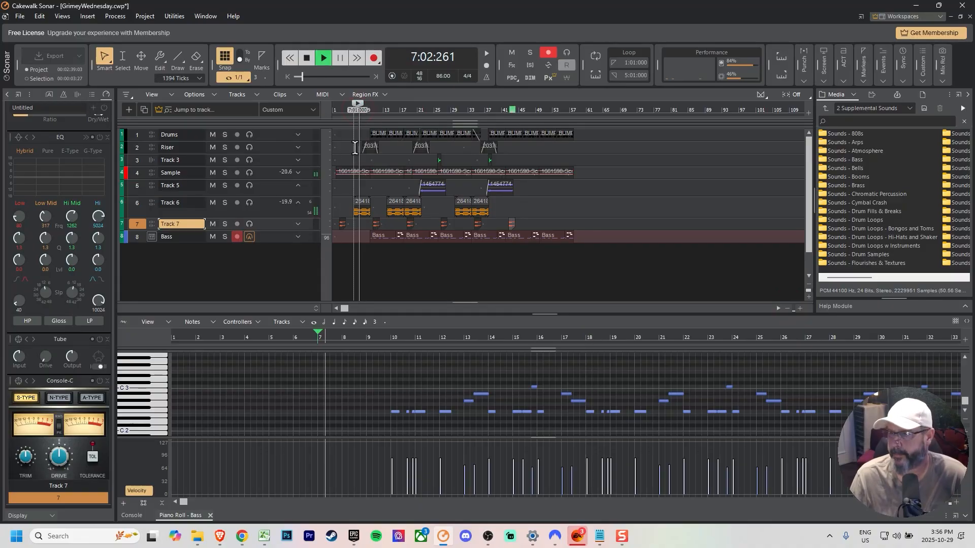
mouse_move(227, 538)
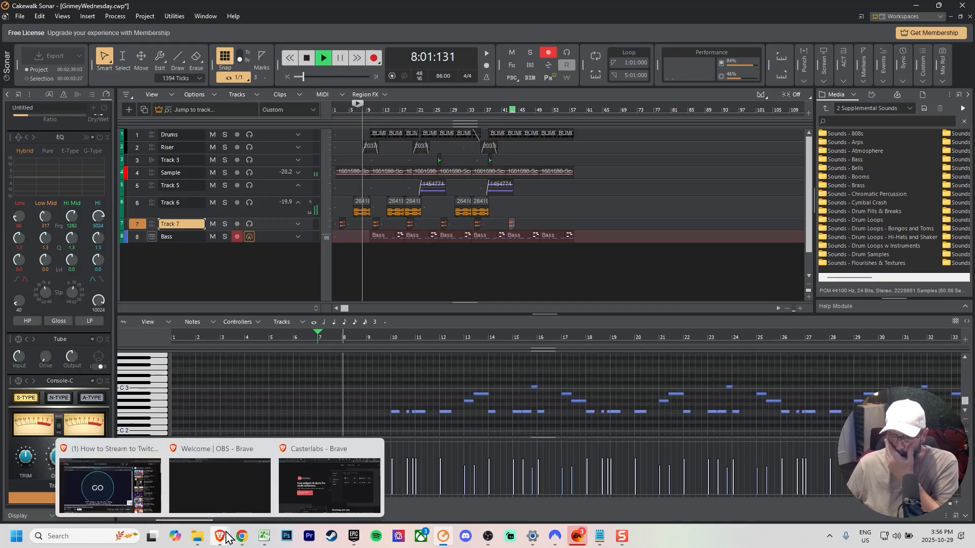